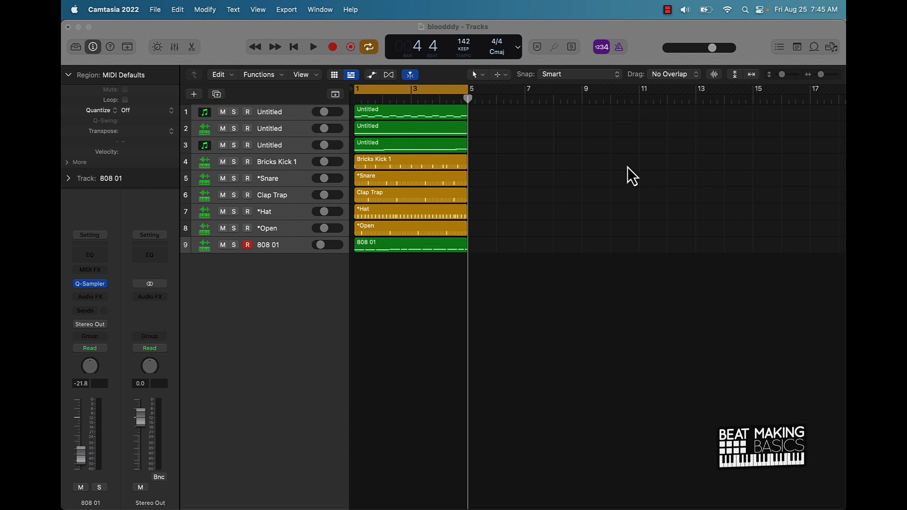
# Disarm recording on the 808 01 track and move it directly above the Bricks Kick 1 track
pyautogui.click(250, 245)
pyautogui.moveTo(268, 248); pyautogui.dragTo(261, 158)
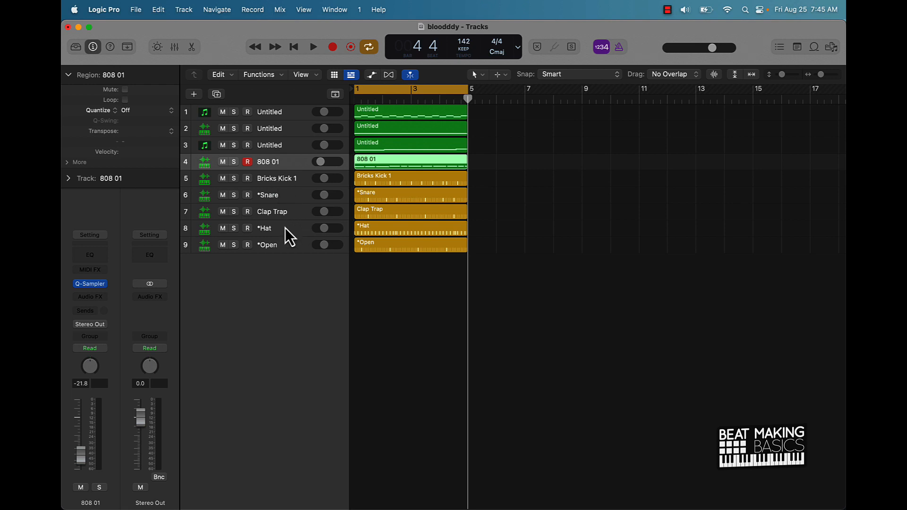
# Rename the *Open and *Hat tracks as Open and Hat
pyautogui.doubleClick(266, 242)
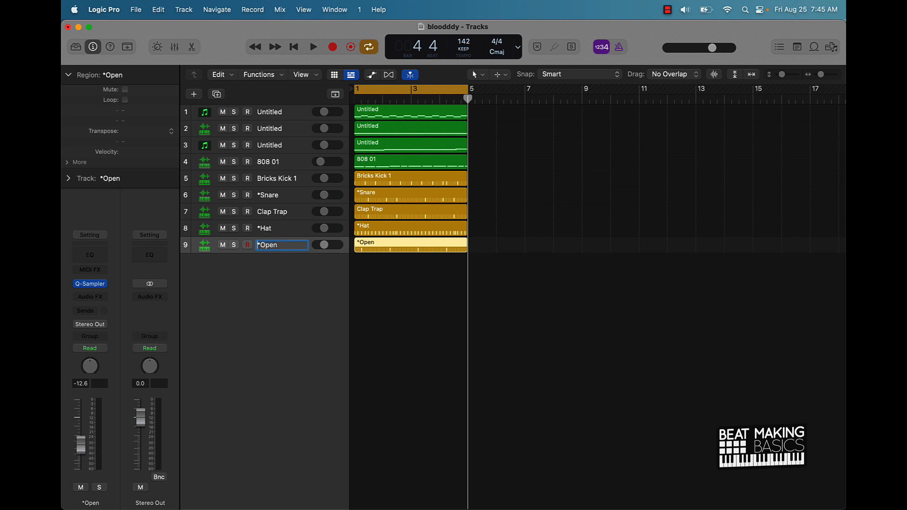
pyautogui.press('Delete')
pyautogui.doubleClick(264, 228)
pyautogui.press('Left')
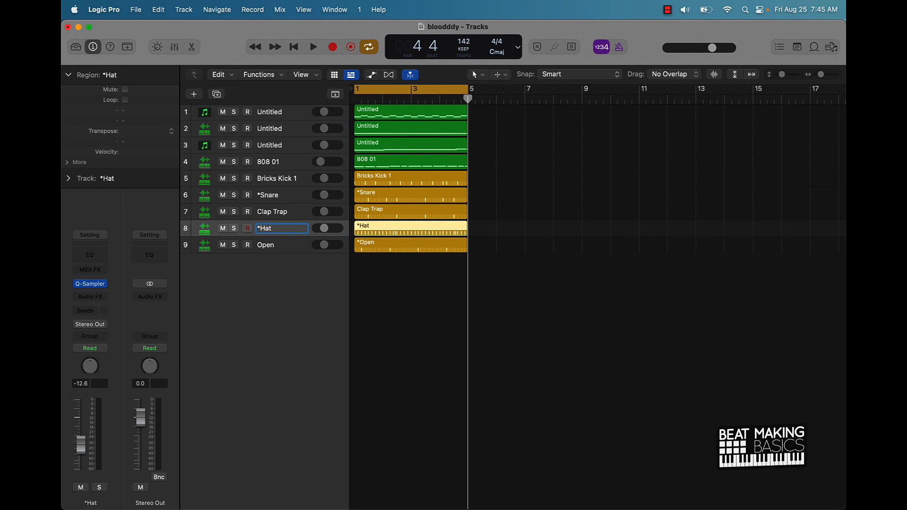
pyautogui.press('Delete')
pyautogui.press('Return')
# Rename the Clap Trap track as Clap
pyautogui.doubleClick(265, 212)
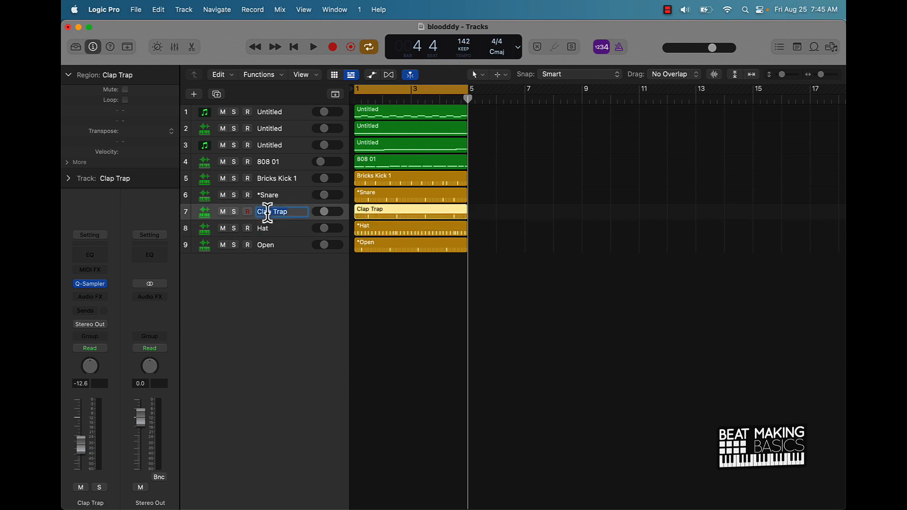
pyautogui.press('Right')
pyautogui.press('BackSpace')
pyautogui.press('BackSpace')
pyautogui.press('BackSpace')
pyautogui.press('BackSpace')
pyautogui.press('BackSpace')
pyautogui.press('Return')
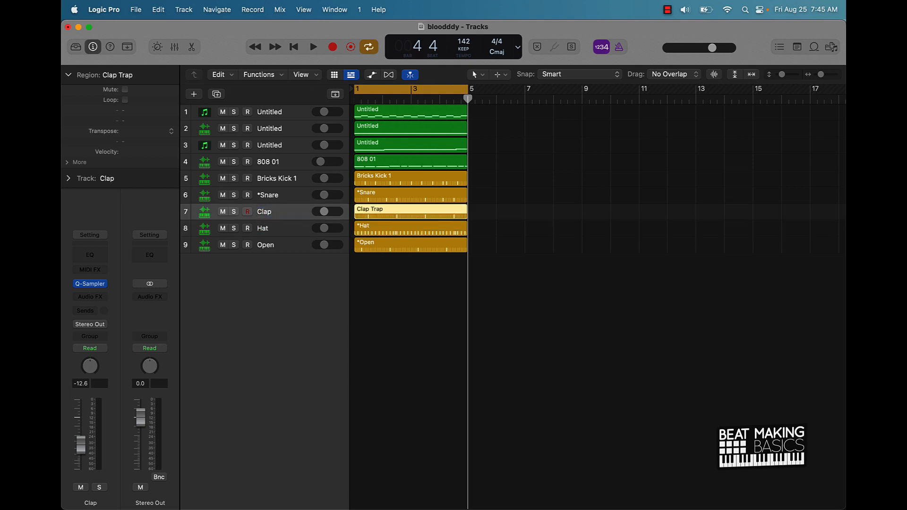
# Rename the *Snare track as Snare and the Bricks Kick 1 track as Kick
pyautogui.doubleClick(263, 195)
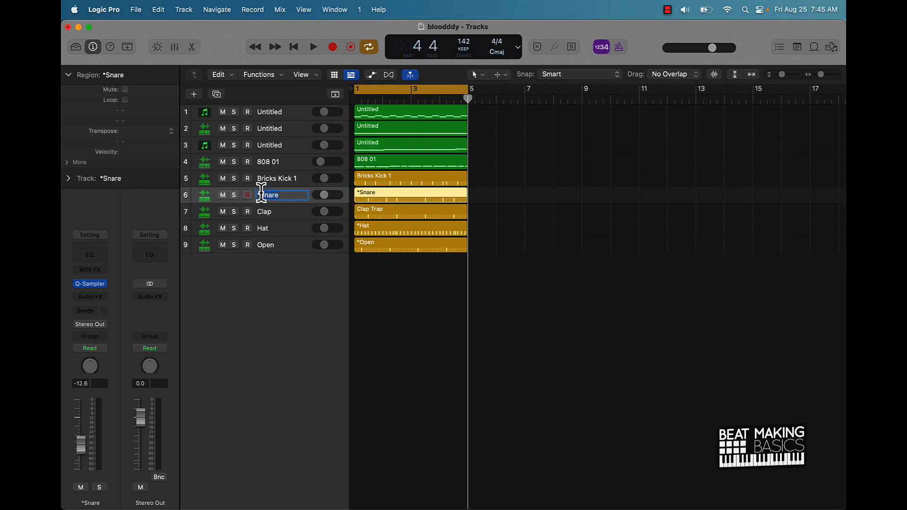
pyautogui.click(260, 195)
pyautogui.press('BackSpace')
pyautogui.doubleClick(285, 179)
pyautogui.write('Kick')
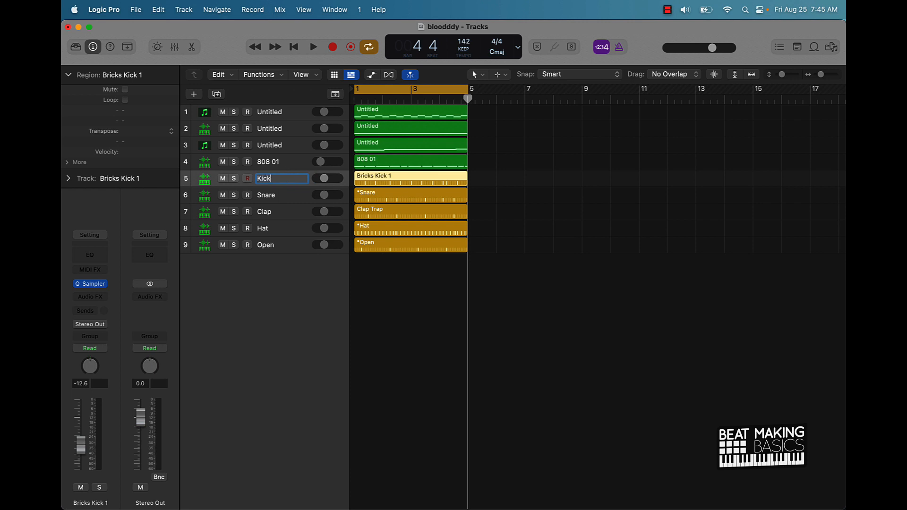
pyautogui.press('Return')
# Rename the 808 01 track as 808 and deselect its region
pyautogui.doubleClick(284, 161)
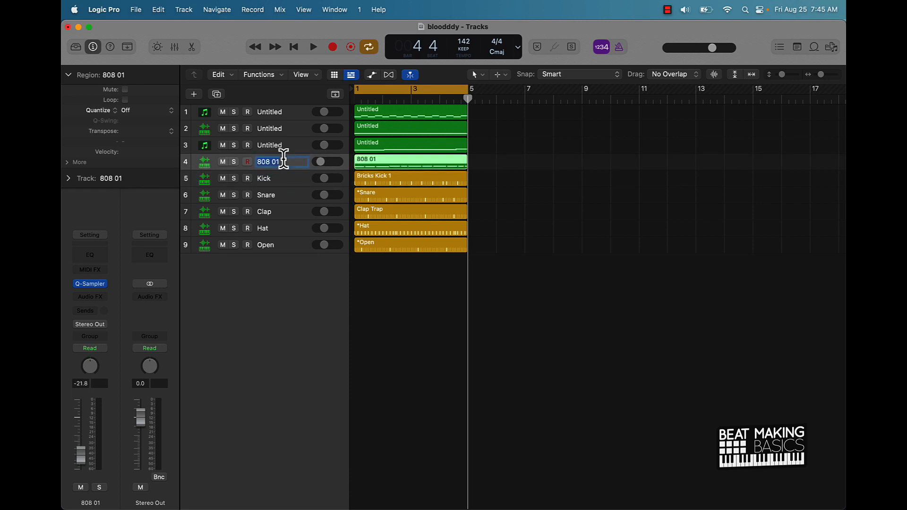
pyautogui.press('BackSpace')
pyautogui.press('BackSpace')
pyautogui.press('BackSpace')
pyautogui.press('Return')
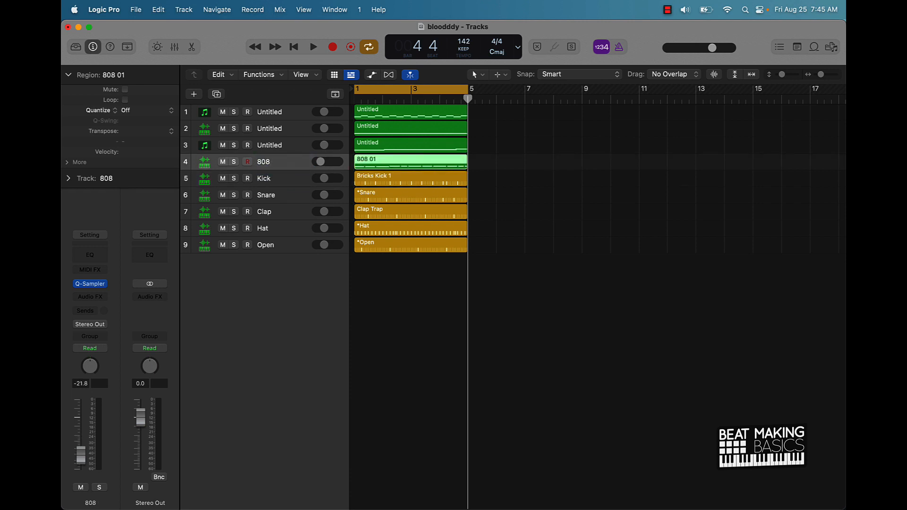
pyautogui.click(582, 241)
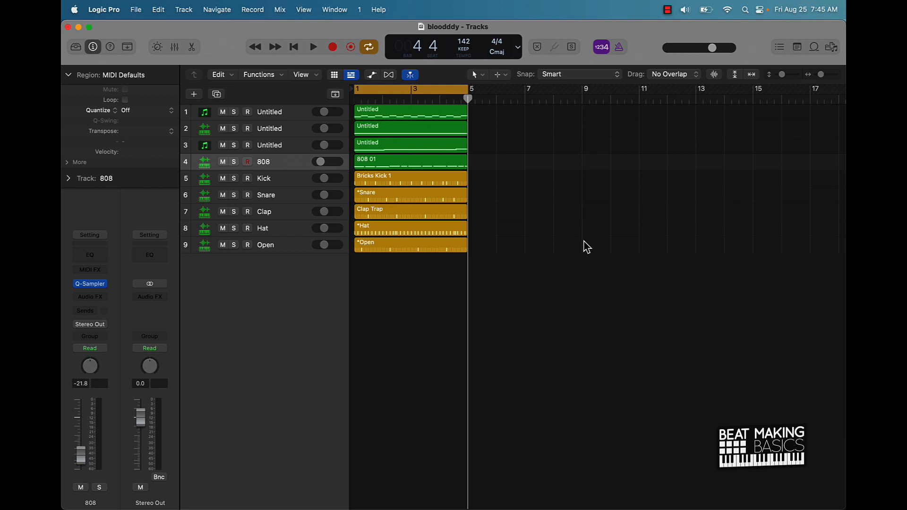
# Play the full four-bar loop from the beginning to hear the current mix
pyautogui.press('Return')
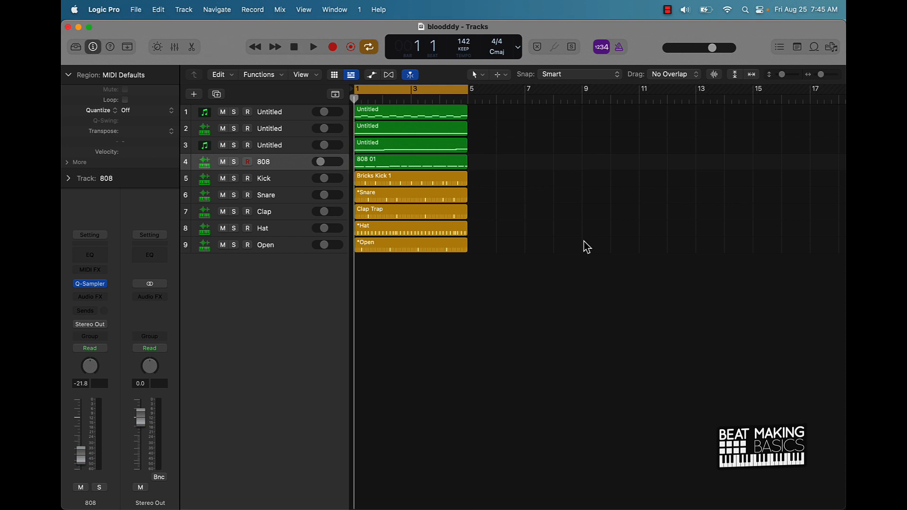
pyautogui.press('space')
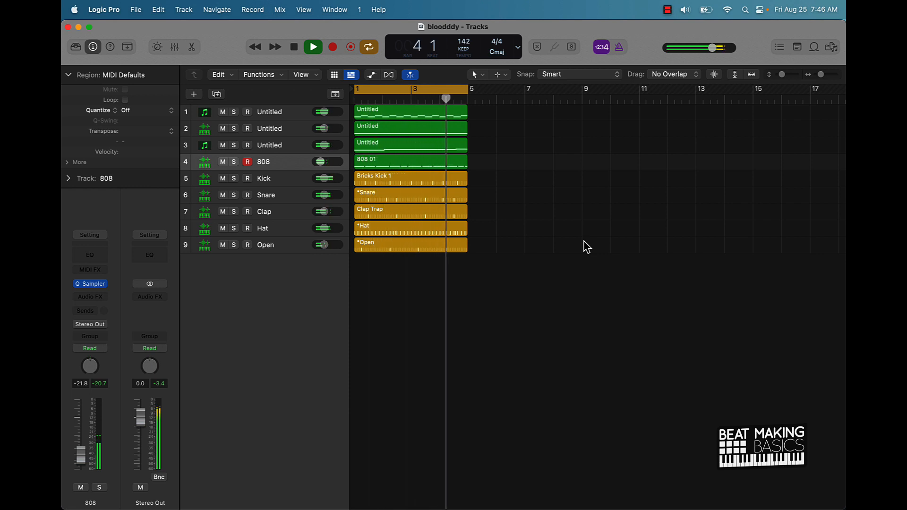
pyautogui.press('space')
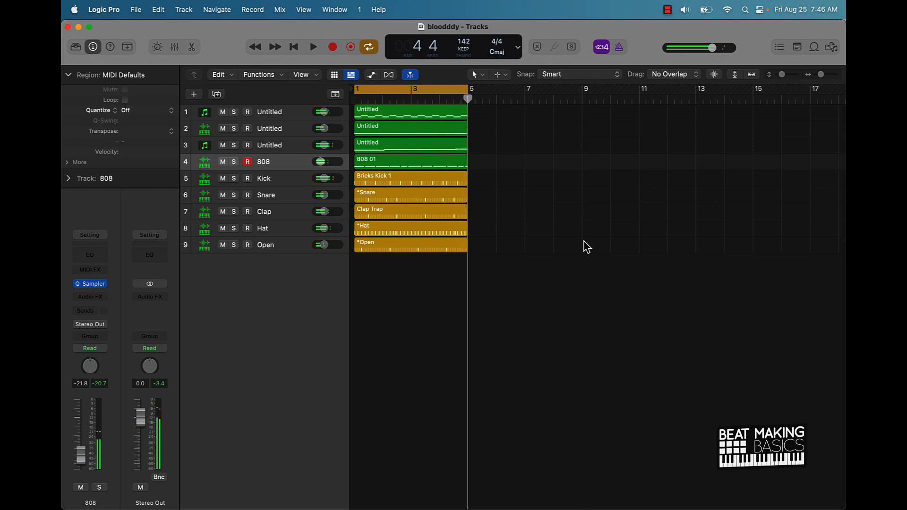
# Disarm and solo the 808 track, and inspect its sample in Quick Sampler
pyautogui.click(248, 160)
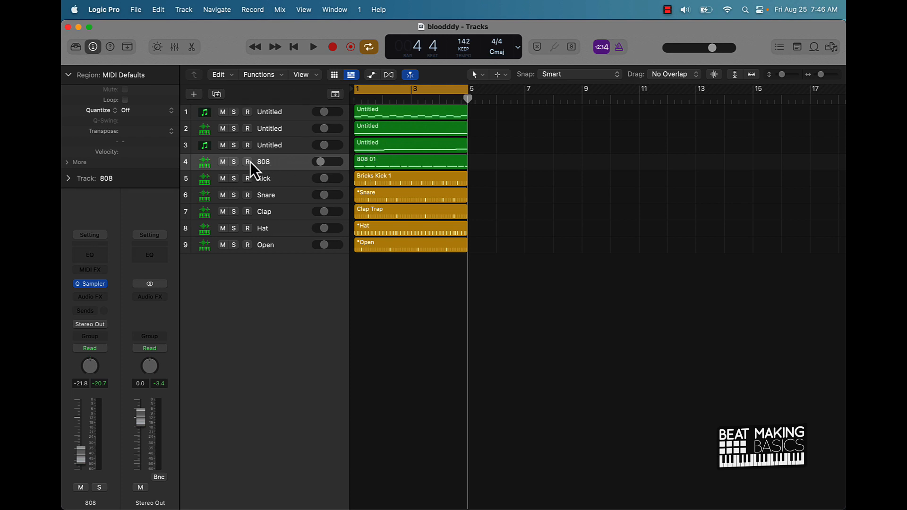
pyautogui.click(235, 162)
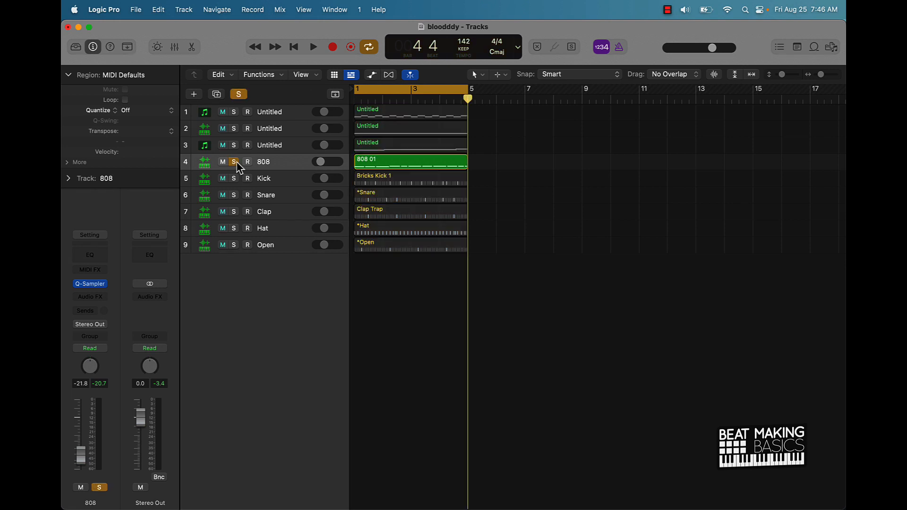
pyautogui.click(98, 284)
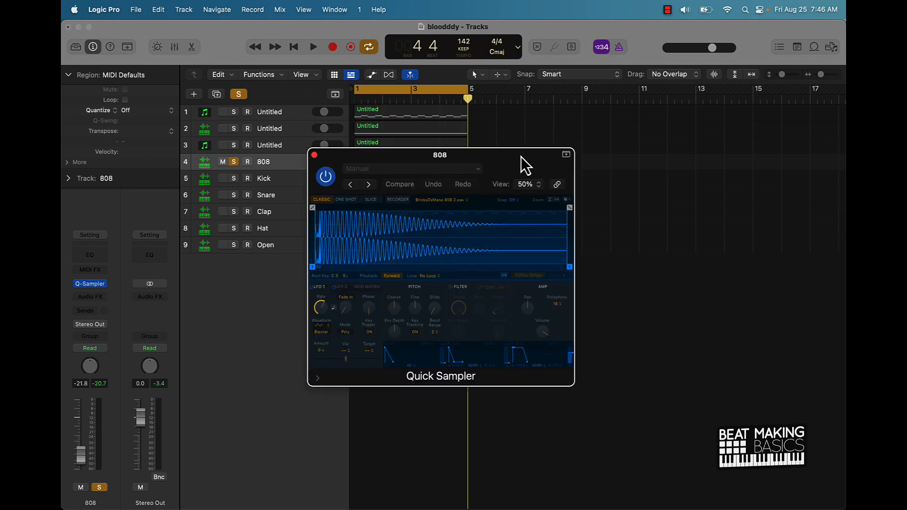
pyautogui.moveTo(521, 157); pyautogui.dragTo(381, 160)
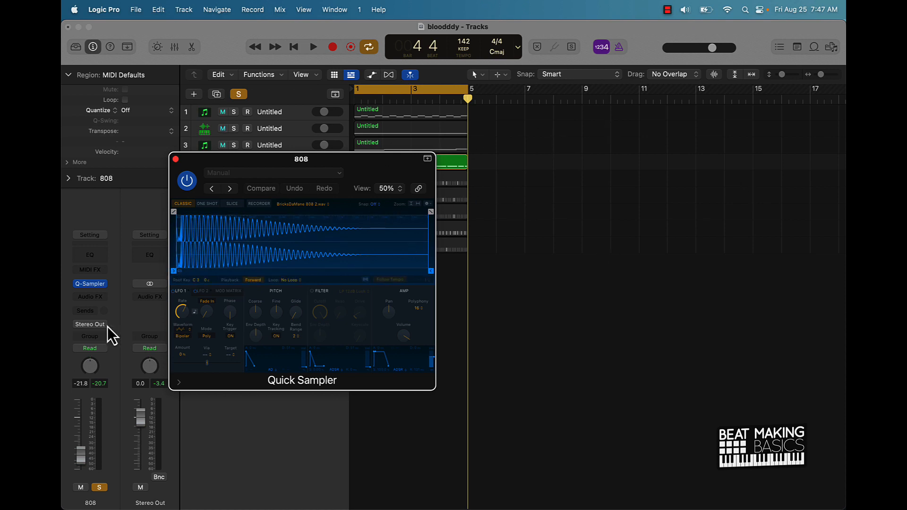
pyautogui.click(175, 159)
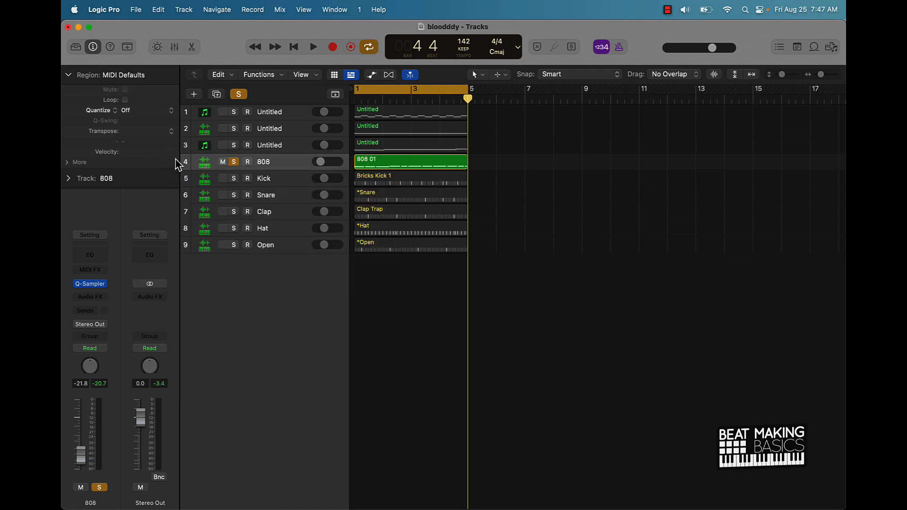
# Audition the soloed 808 track and the Kick track, each on its own
pyautogui.press('space')
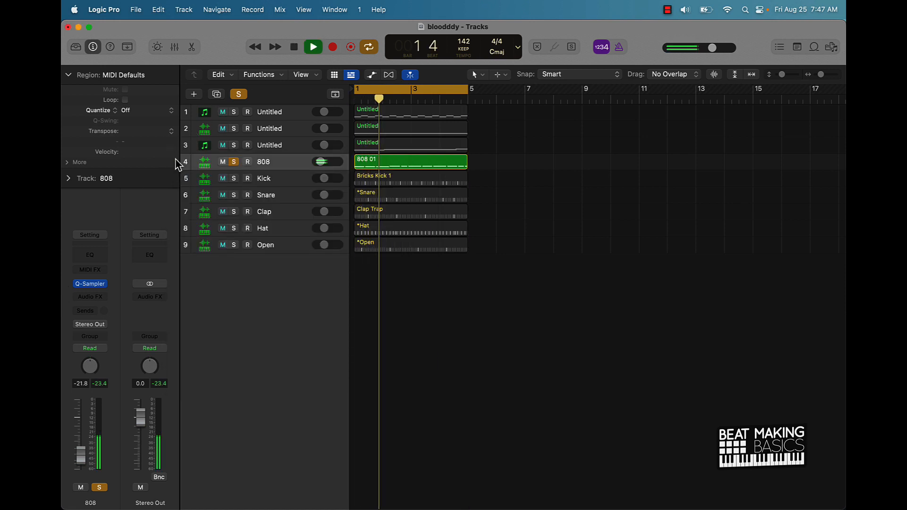
pyautogui.press('space')
pyautogui.click(235, 180)
pyautogui.click(235, 166)
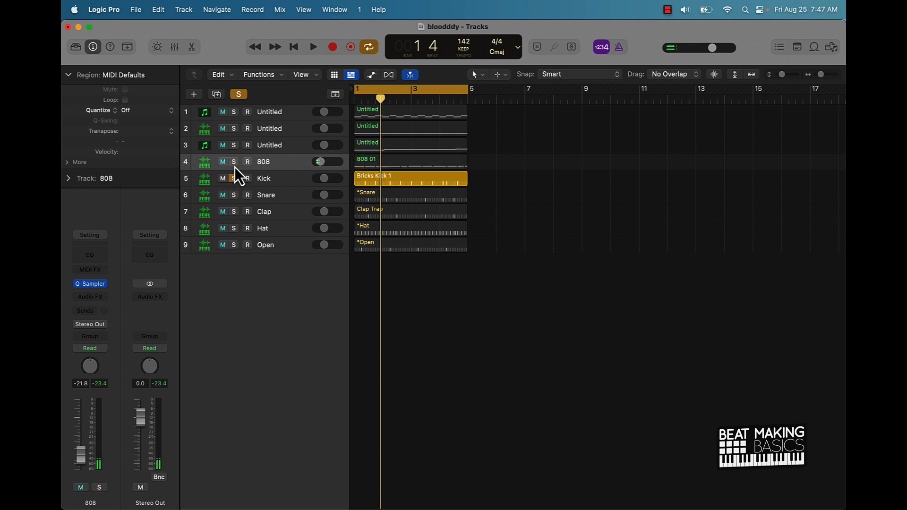
pyautogui.press('space')
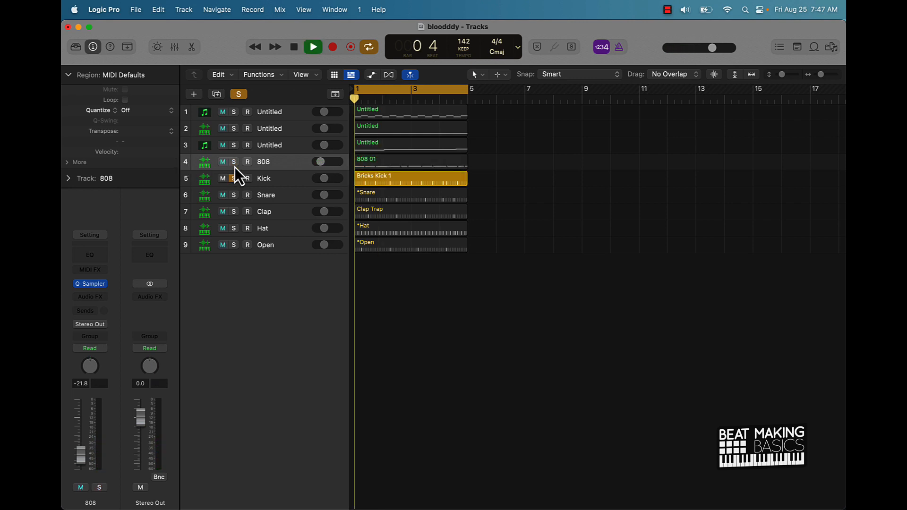
pyautogui.press('space')
pyautogui.click(234, 179)
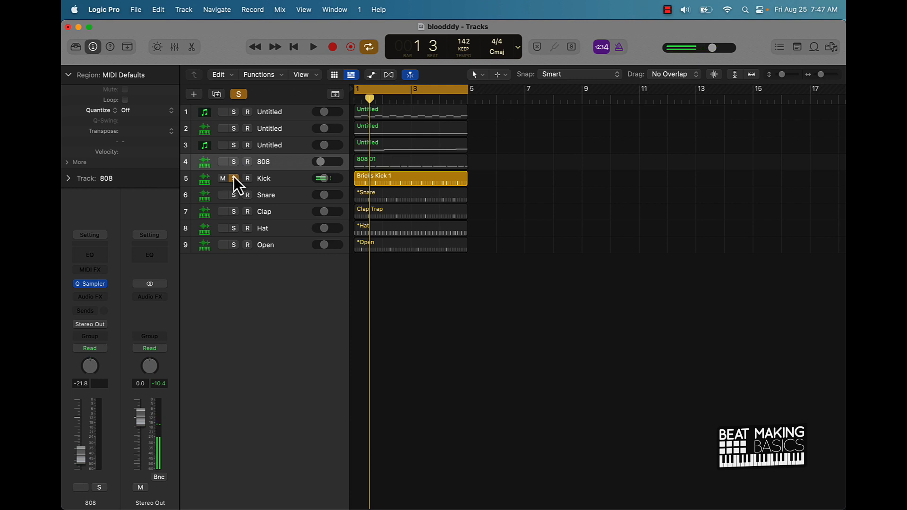
# Solo and audition the Snare and Clap tracks, one at a time
pyautogui.click(234, 194)
pyautogui.press('space')
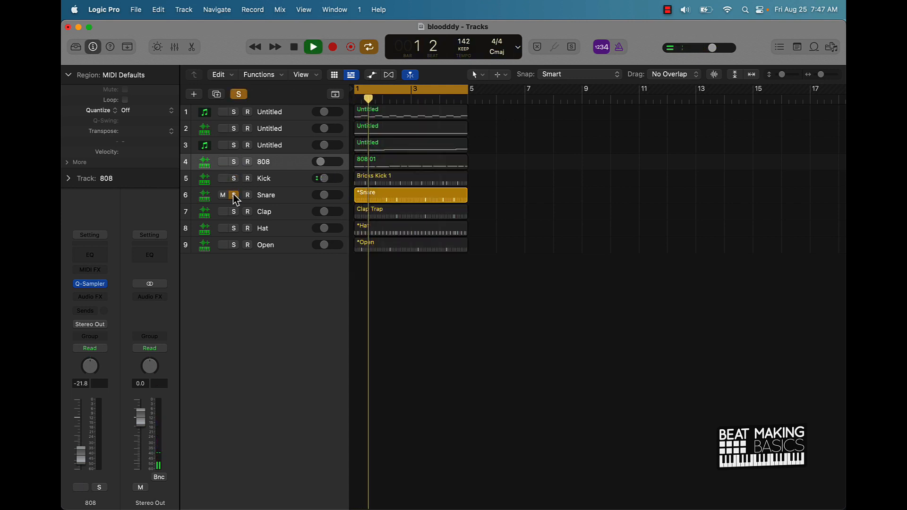
pyautogui.press('space')
pyautogui.click(234, 195)
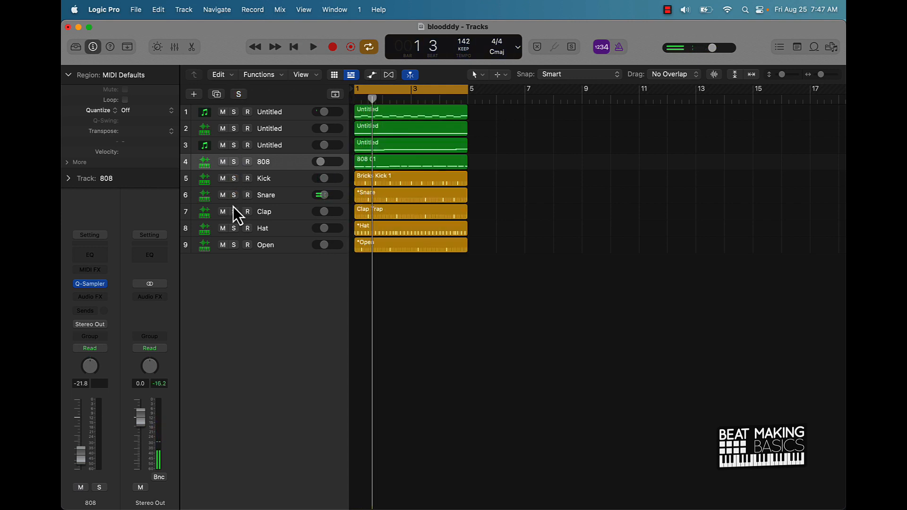
pyautogui.click(234, 211)
pyautogui.press('space')
pyautogui.press('space')
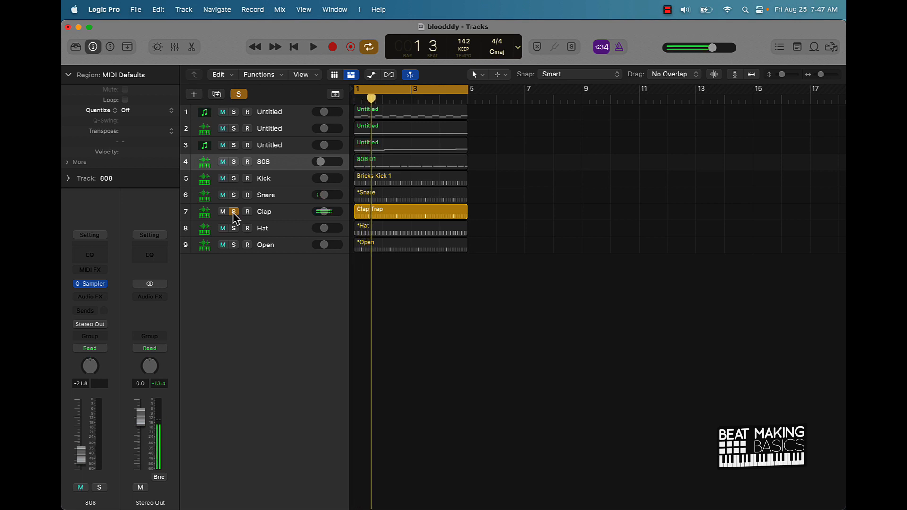
pyautogui.click(233, 212)
# Solo the Hat track, play it briefly and remove the solo
pyautogui.click(234, 228)
pyautogui.press('space')
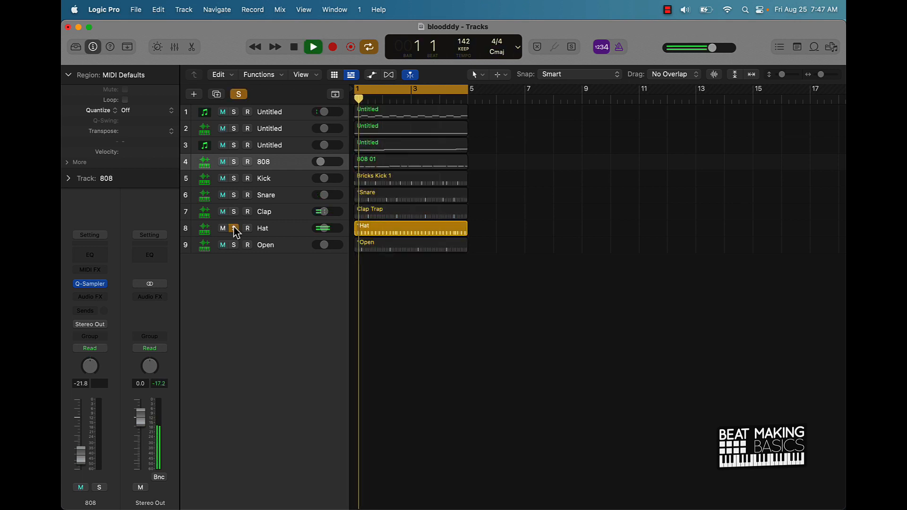
pyautogui.press('space')
pyautogui.click(233, 231)
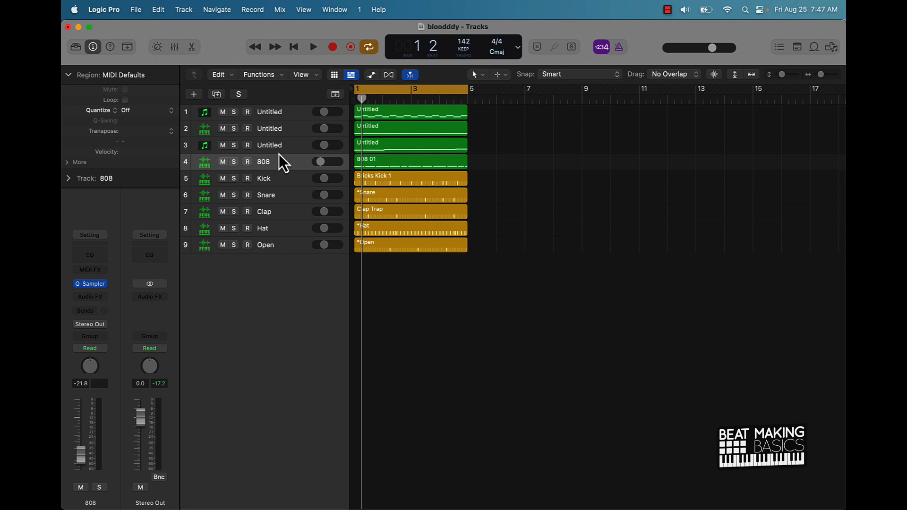
# Mute the three Untitled tracks and set the Kick track's volume to 0.0 dB
pyautogui.moveTo(223, 145); pyautogui.dragTo(223, 98)
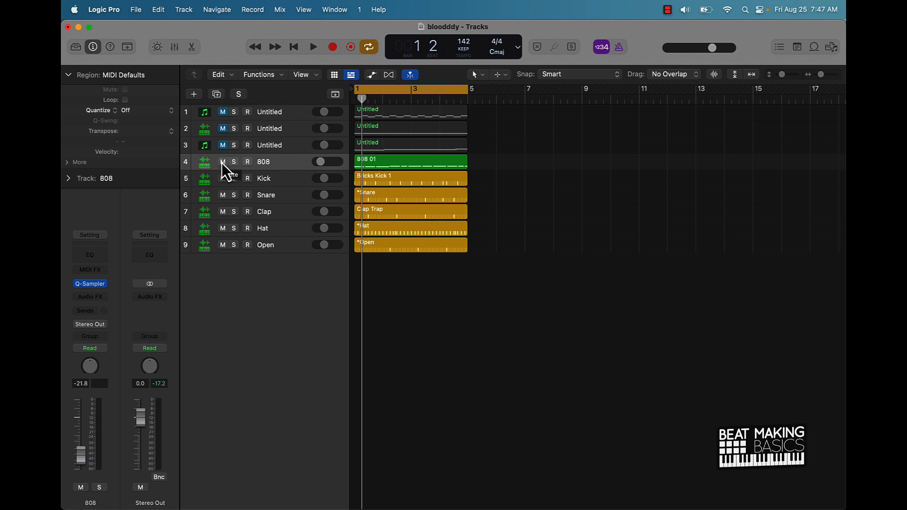
pyautogui.click(289, 180)
pyautogui.keyDown('alt'); pyautogui.click(328, 180); pyautogui.keyUp('alt')
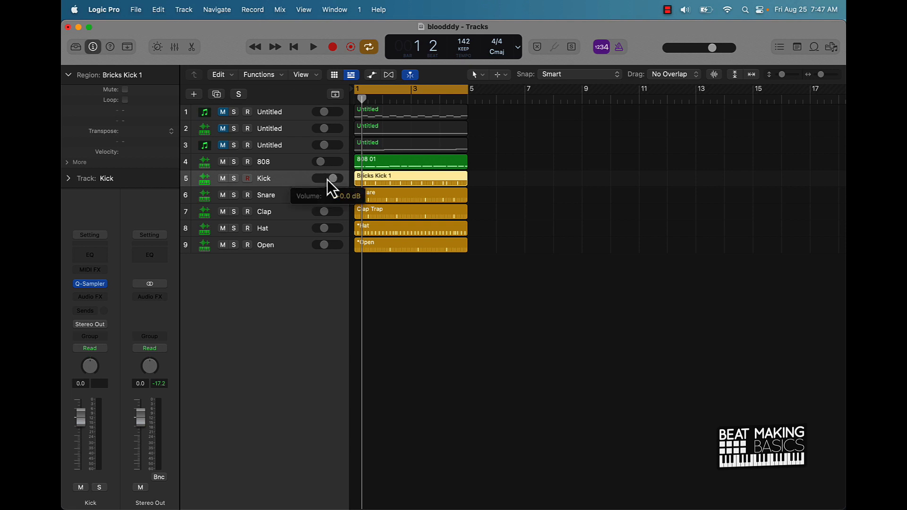
# Mute the 808, Snare, Clap, Hat and Open tracks, leaving Kick unmuted, and listen to the Kick alone
pyautogui.moveTo(221, 162); pyautogui.dragTo(220, 250)
pyautogui.click(222, 179)
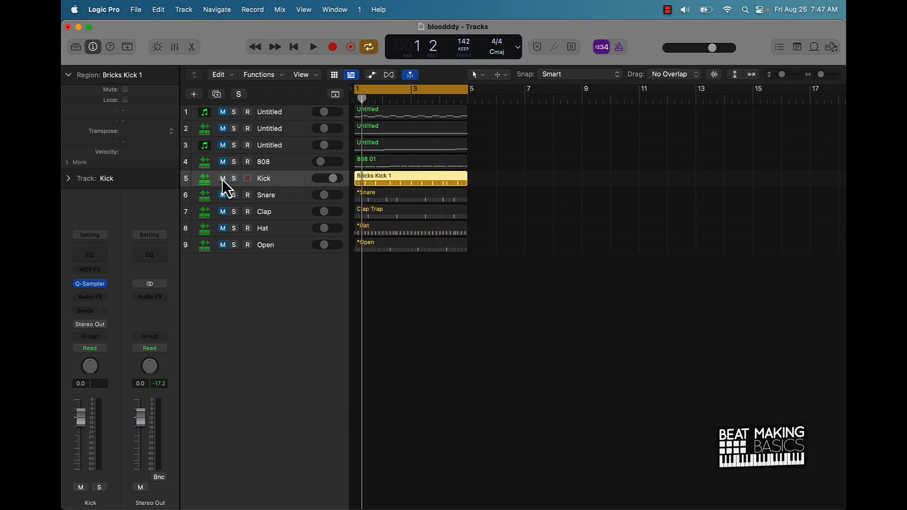
pyautogui.press('space')
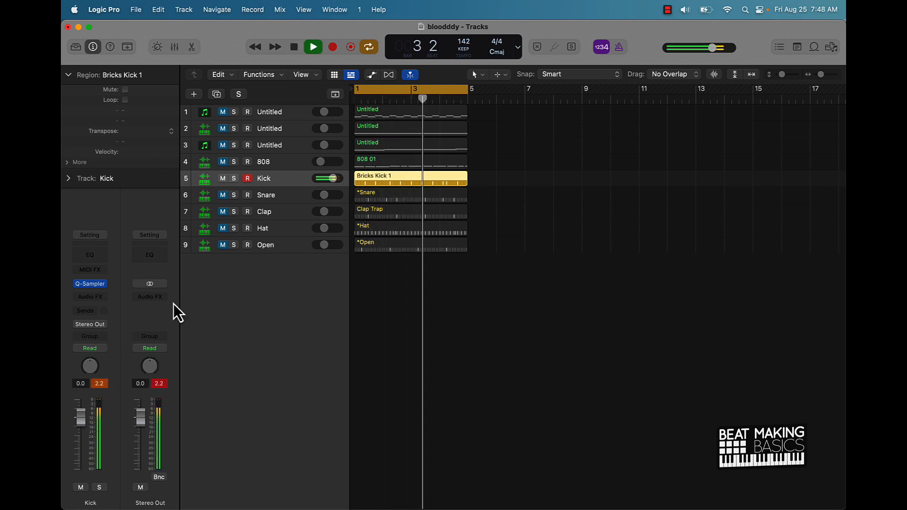
pyautogui.press('space')
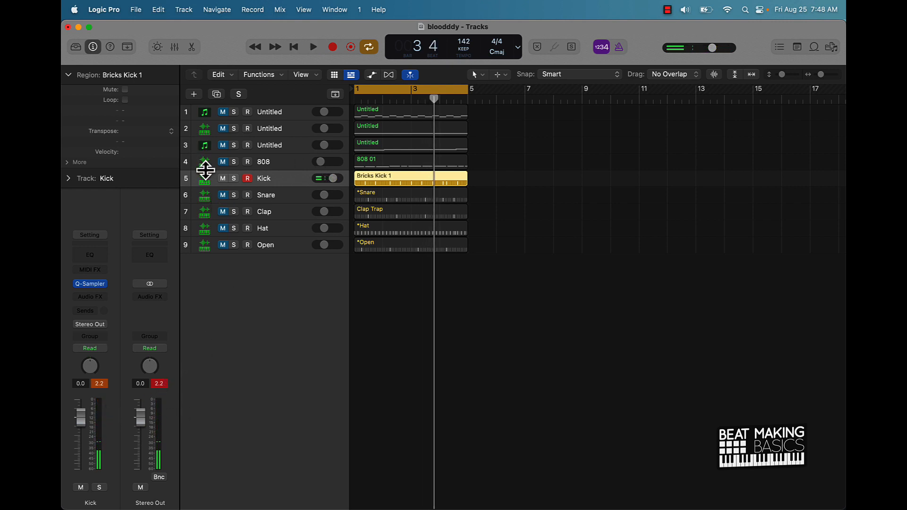
pyautogui.press('space')
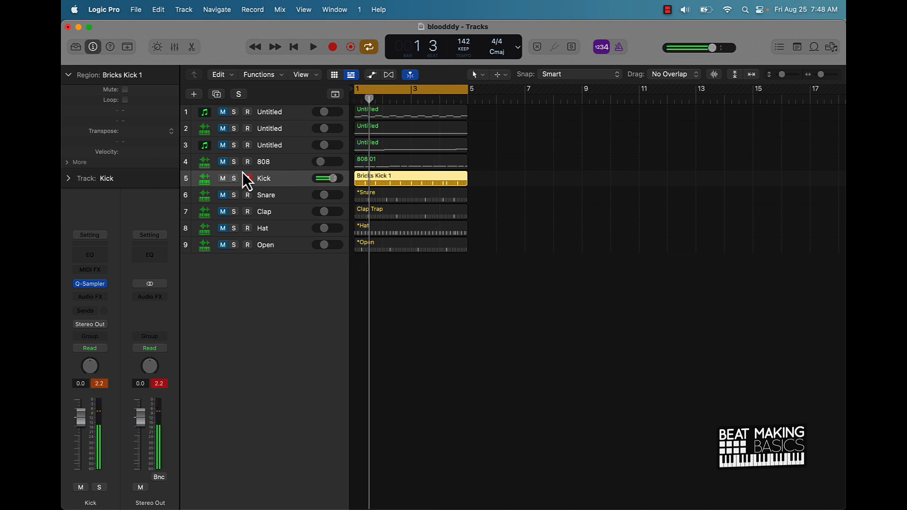
# Unmute the 808 track and raise its volume to slightly below the Kick's level while listening to both
pyautogui.click(223, 164)
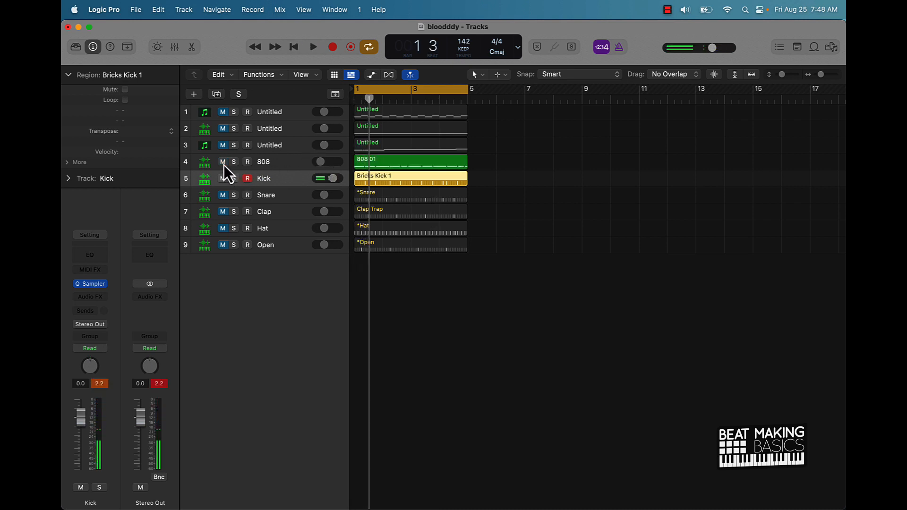
pyautogui.press('space')
pyautogui.click(321, 163)
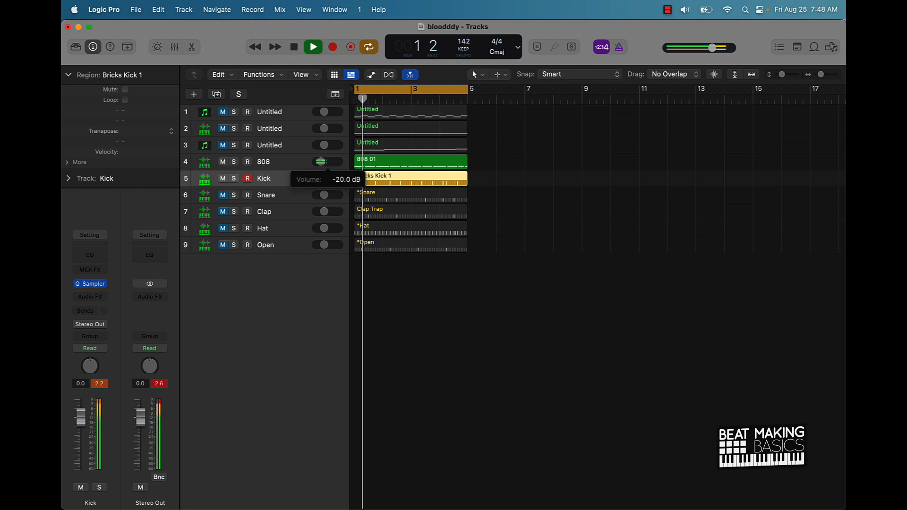
pyautogui.moveTo(323, 161); pyautogui.dragTo(331, 162)
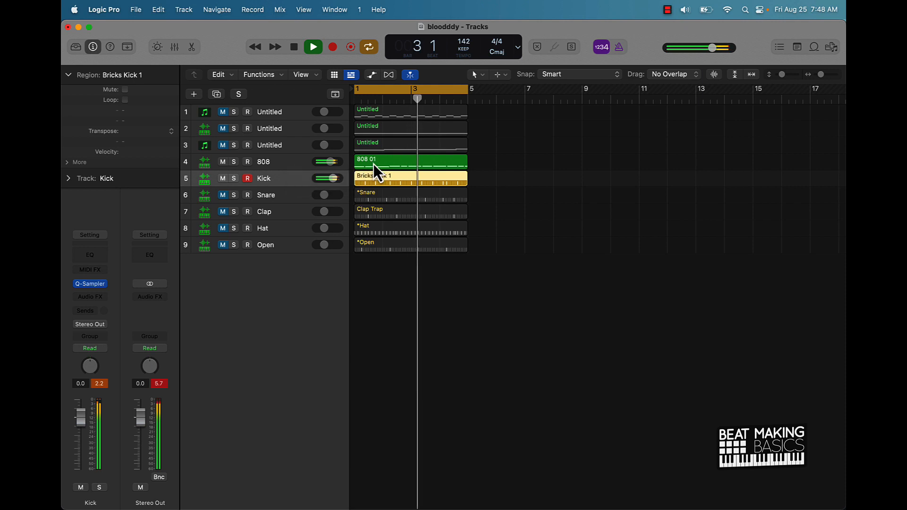
pyautogui.press('space')
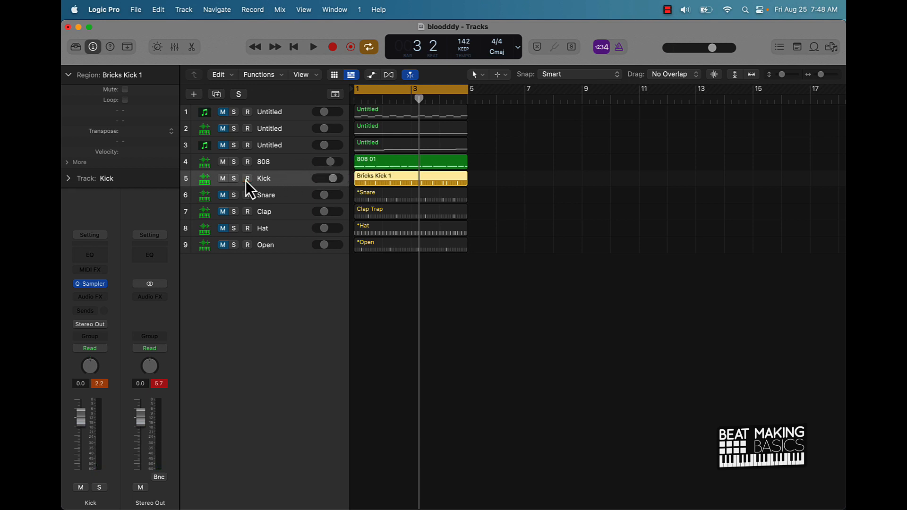
pyautogui.press('space')
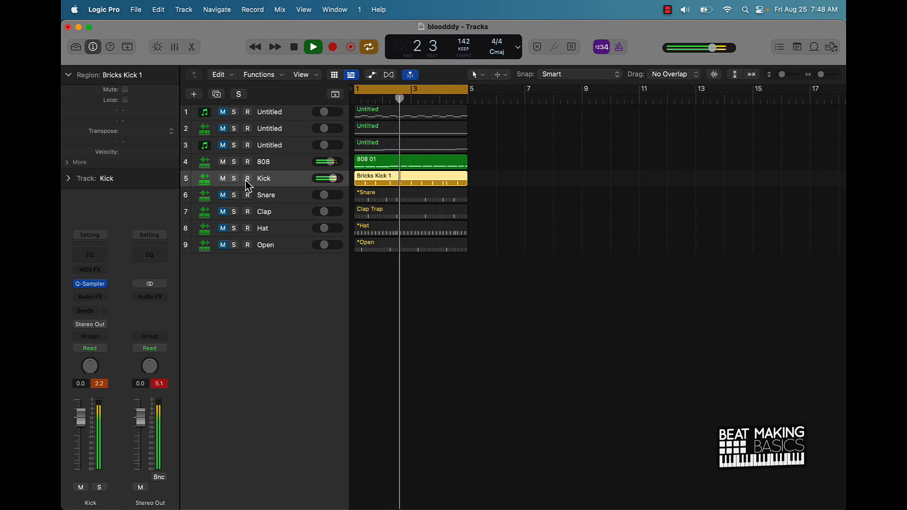
pyautogui.press('space')
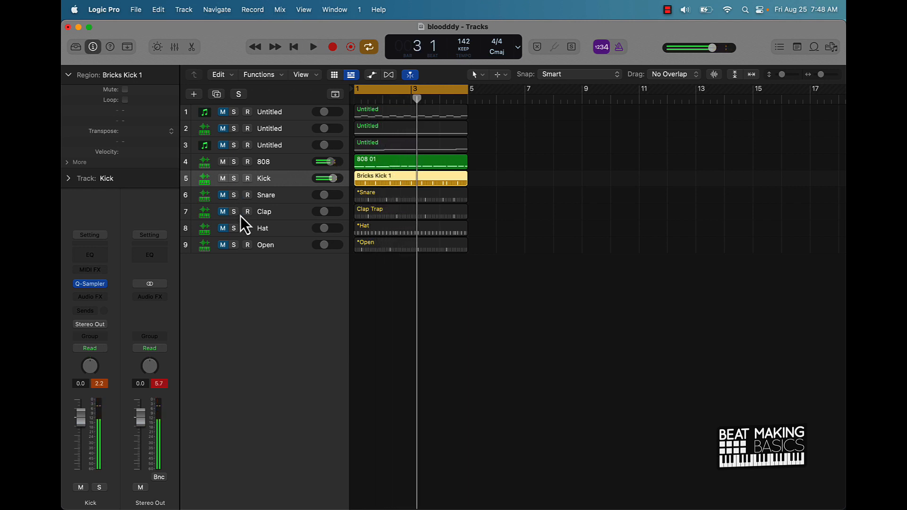
# Unmute the Snare track and raise its volume to about -5.6 dB while playing it with the 808 and Kick
pyautogui.click(223, 195)
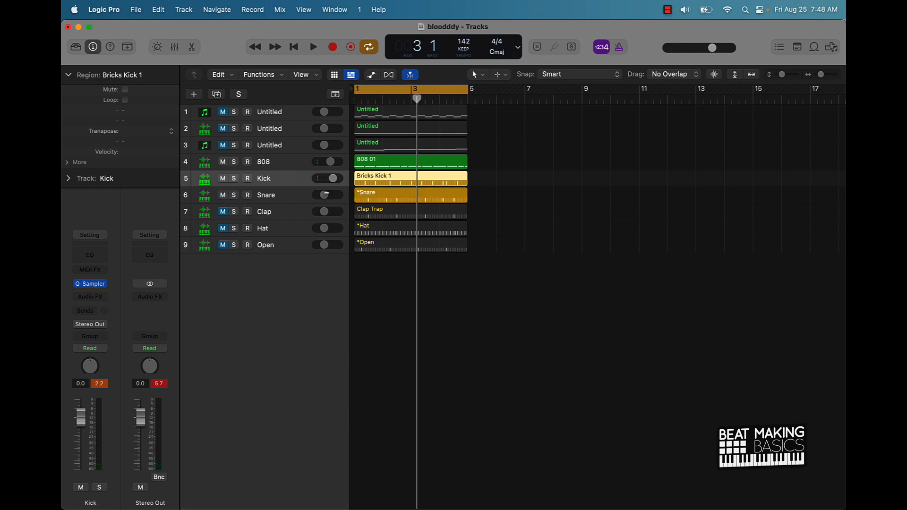
pyautogui.moveTo(326, 194); pyautogui.dragTo(338, 193)
pyautogui.press('space')
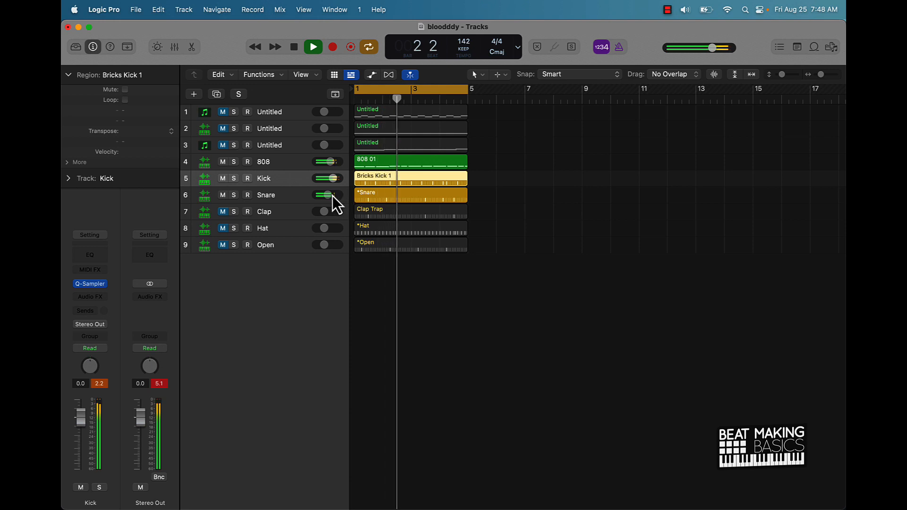
pyautogui.moveTo(332, 196); pyautogui.dragTo(335, 192)
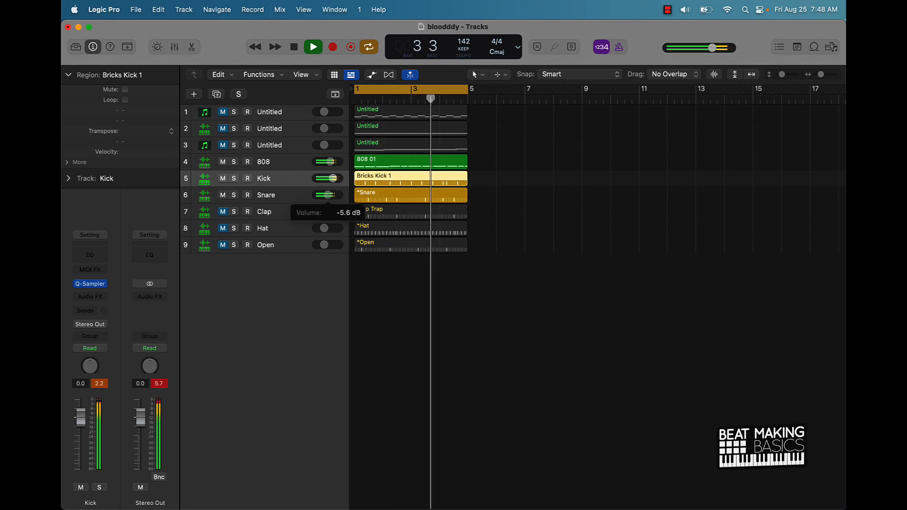
pyautogui.press('space')
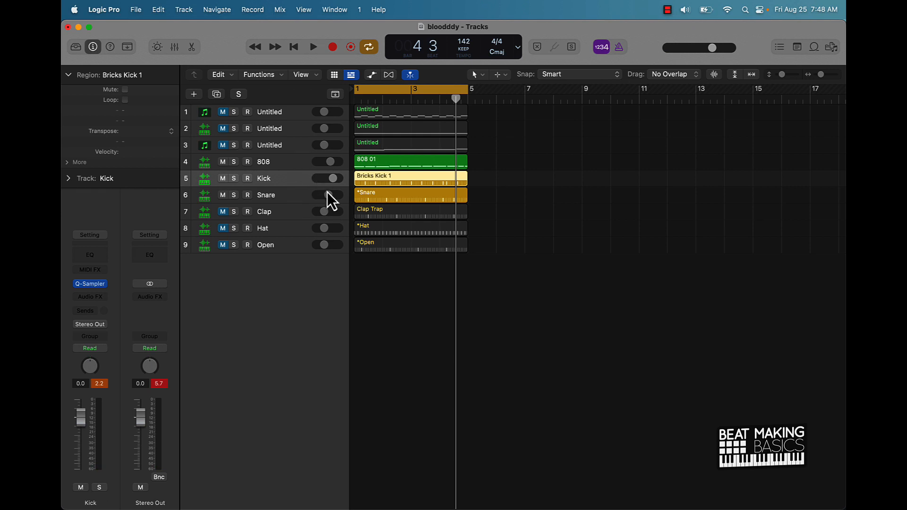
# Audition the Snare at a volume well above the Kick's, and bring it back down to about the 808's level
pyautogui.moveTo(330, 194); pyautogui.dragTo(381, 189)
pyautogui.press('space')
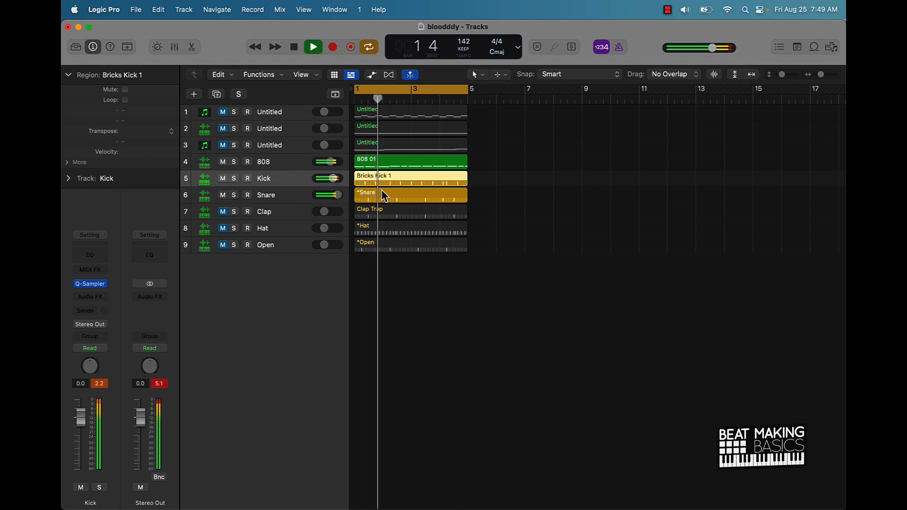
pyautogui.press('space')
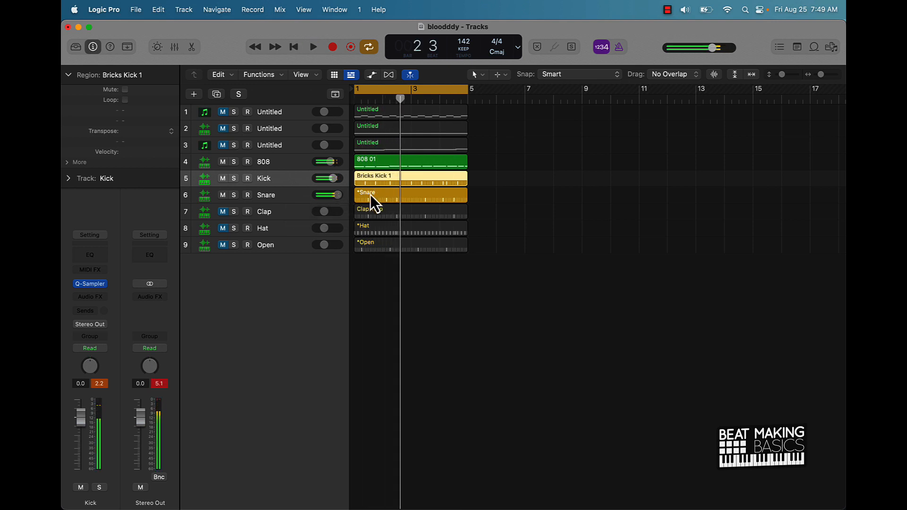
pyautogui.moveTo(338, 194)
pyautogui.mouseDown()
pyautogui.moveTo(304, 190)
pyautogui.moveTo(330, 204)
pyautogui.mouseUp()
pyautogui.press('space')
pyautogui.press('space')
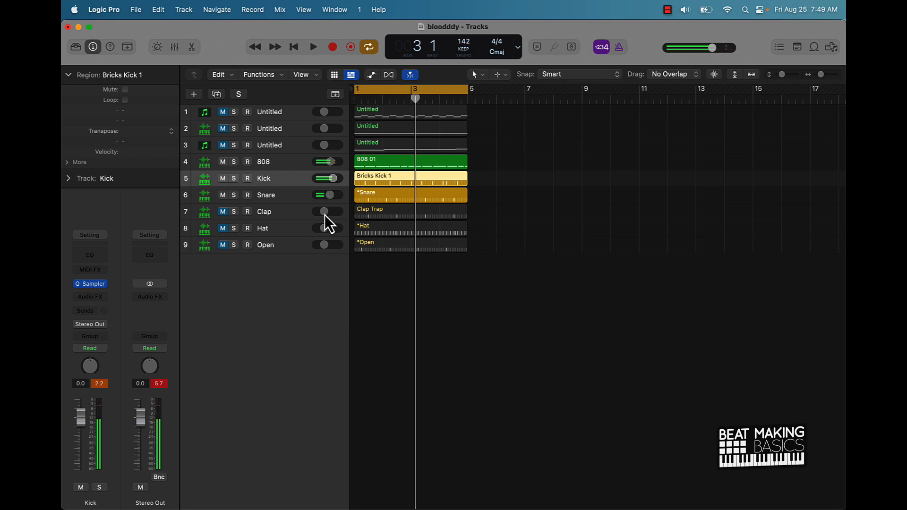
# Unmute the Clap track and raise its volume to about the Snare's level during playback
pyautogui.click(223, 212)
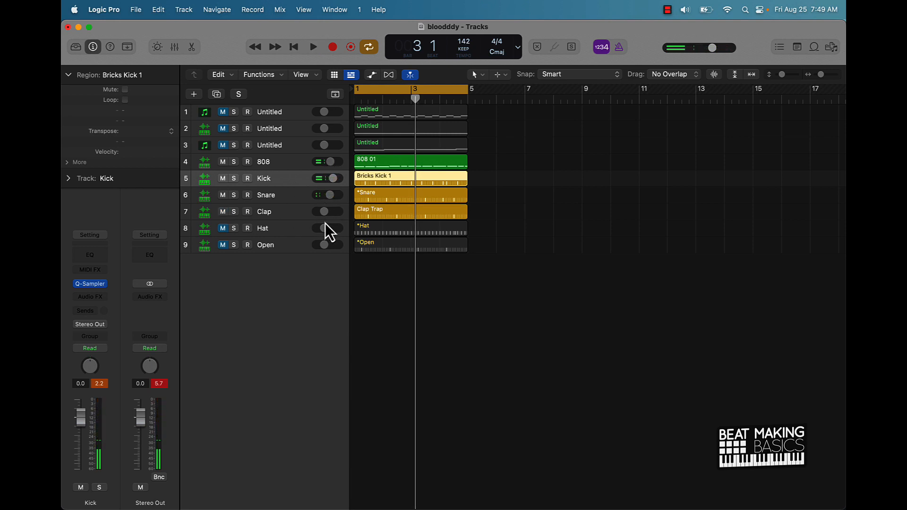
pyautogui.press('space')
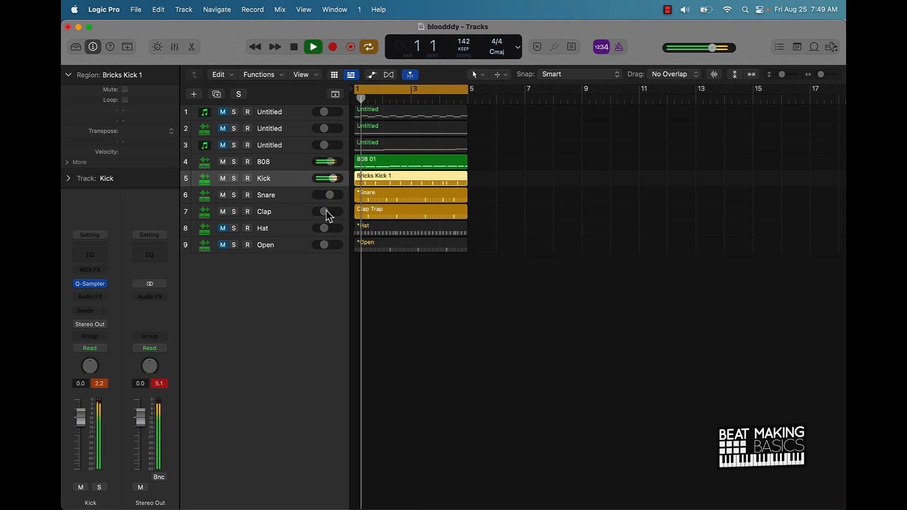
pyautogui.moveTo(326, 216); pyautogui.dragTo(332, 216)
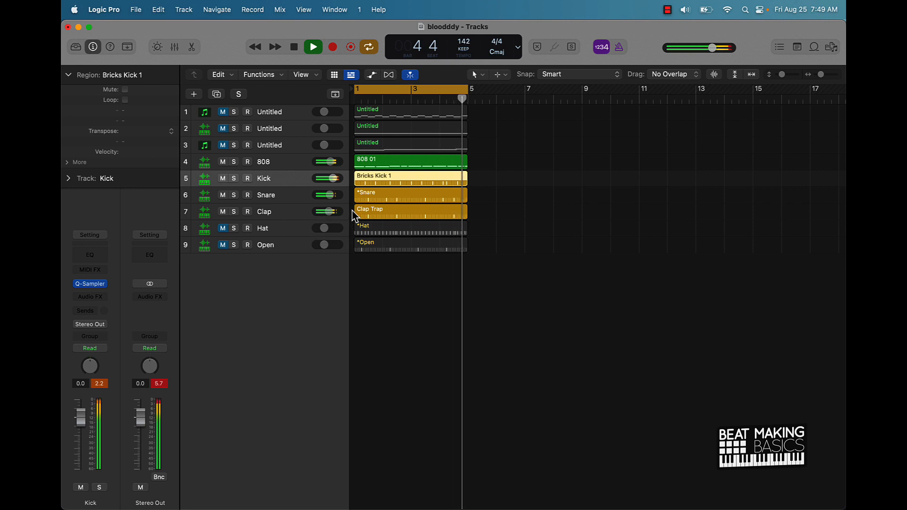
pyautogui.press('space')
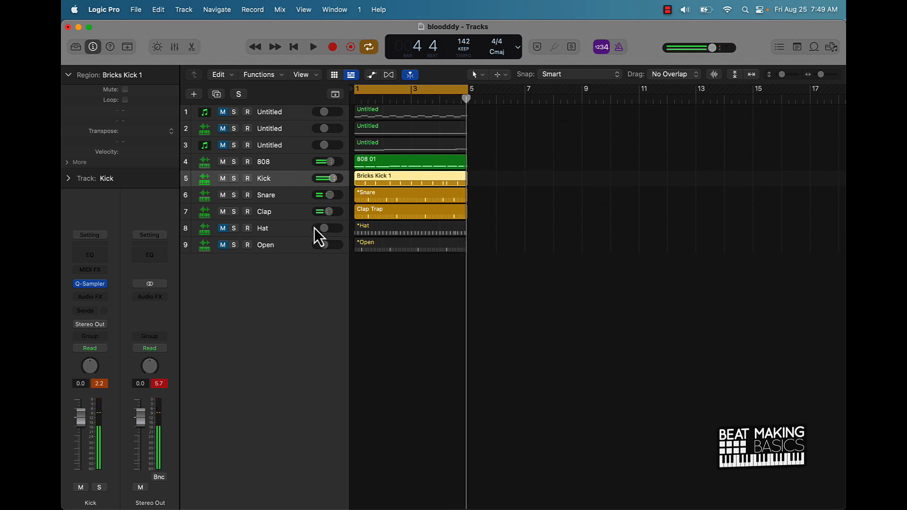
# Unmute the Hat track and audition it with the other drums at a reduced volume and at a raised one
pyautogui.moveTo(322, 228); pyautogui.dragTo(320, 229)
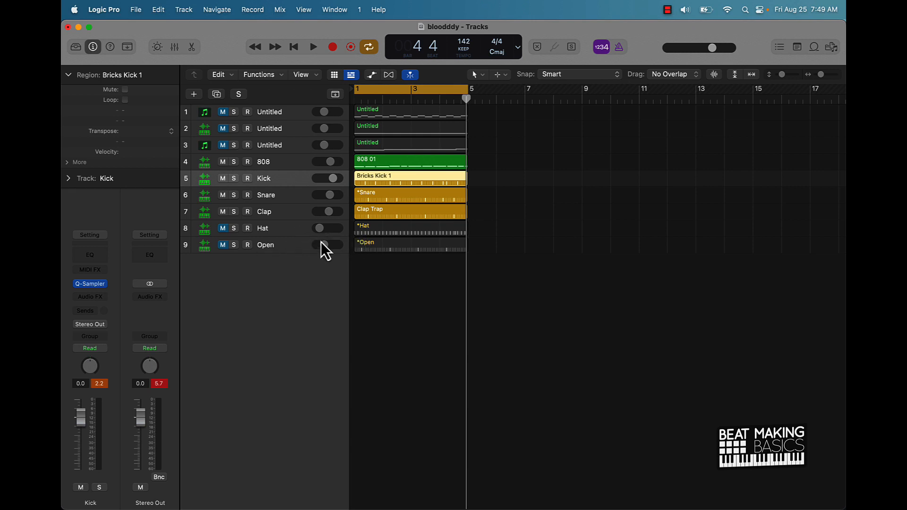
pyautogui.click(223, 229)
pyautogui.press('space')
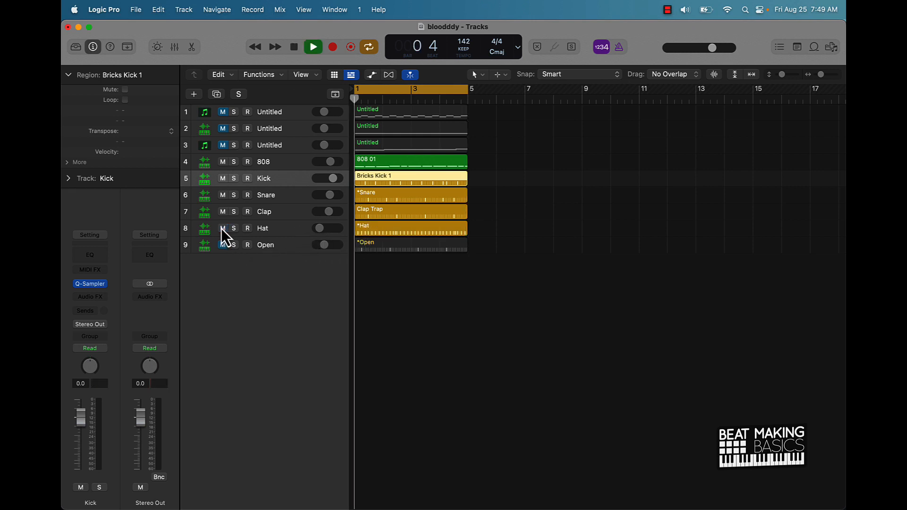
pyautogui.press('space')
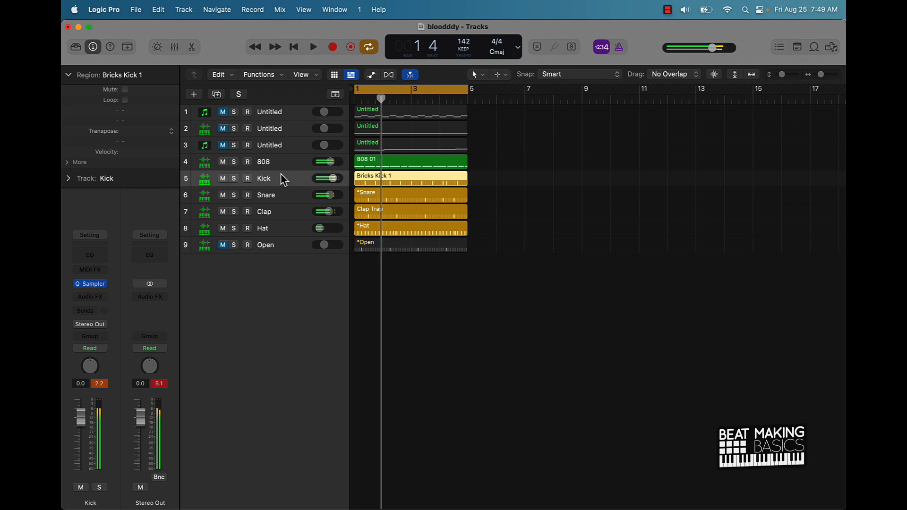
pyautogui.moveTo(319, 228); pyautogui.dragTo(326, 228)
pyautogui.press('space')
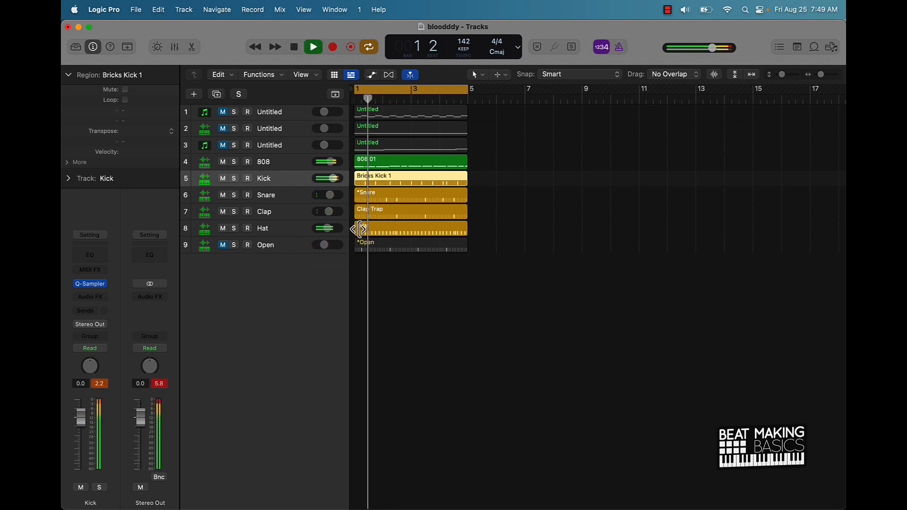
pyautogui.press('space')
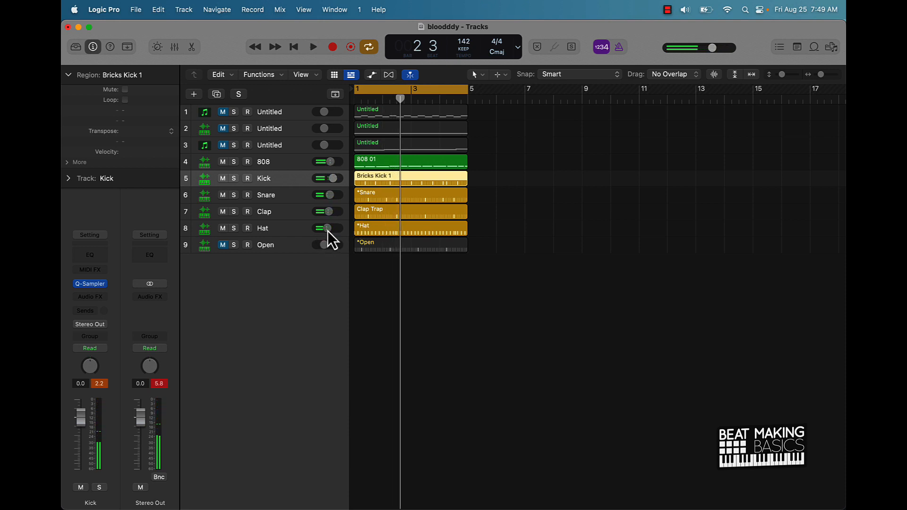
# Audition the Hat at 0.0 dB and lower its volume to about the Snare and Clap level
pyautogui.moveTo(328, 231)
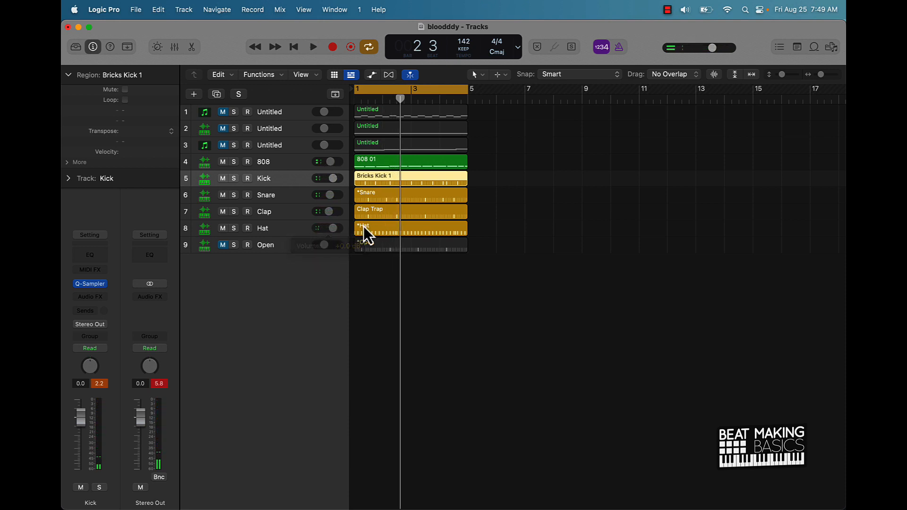
pyautogui.press('space')
pyautogui.moveTo(334, 228); pyautogui.dragTo(313, 231)
pyautogui.press('space')
pyautogui.press('space')
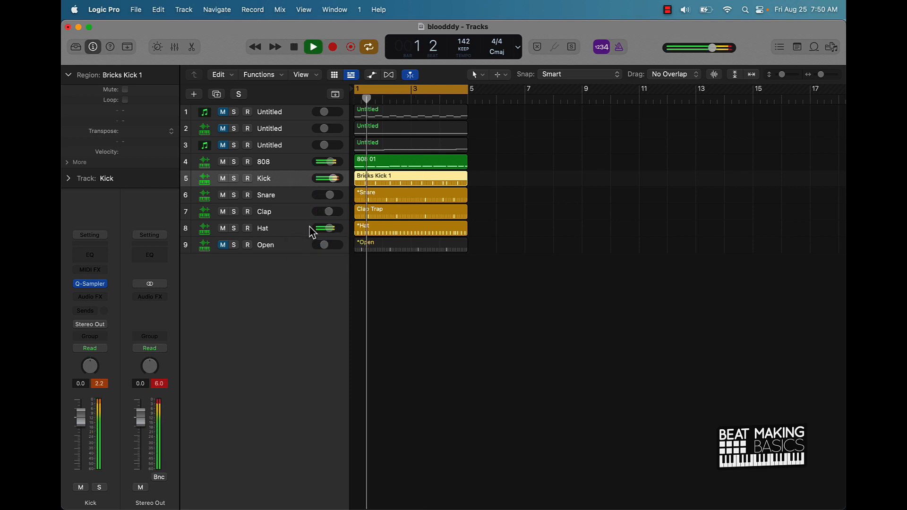
pyautogui.press('space')
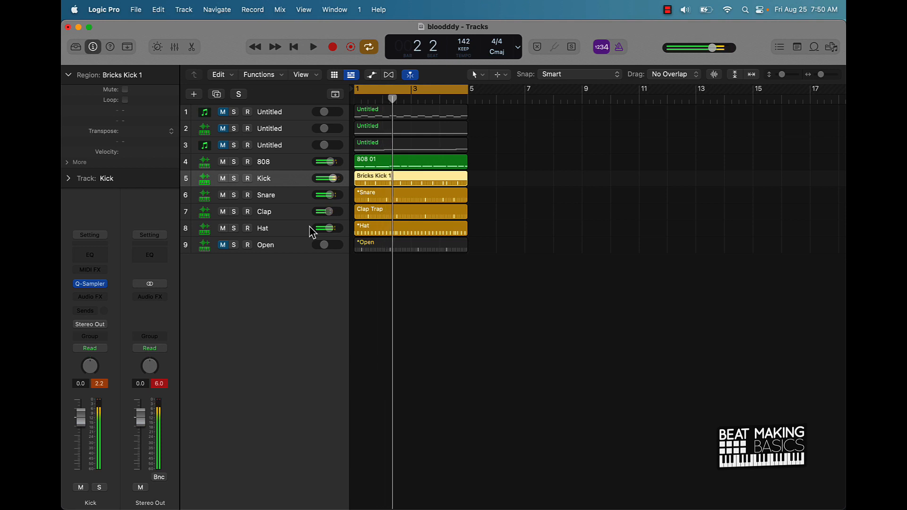
# Unmute the Open track and set its volume to -6.2 dB while playing the drums
pyautogui.click(224, 245)
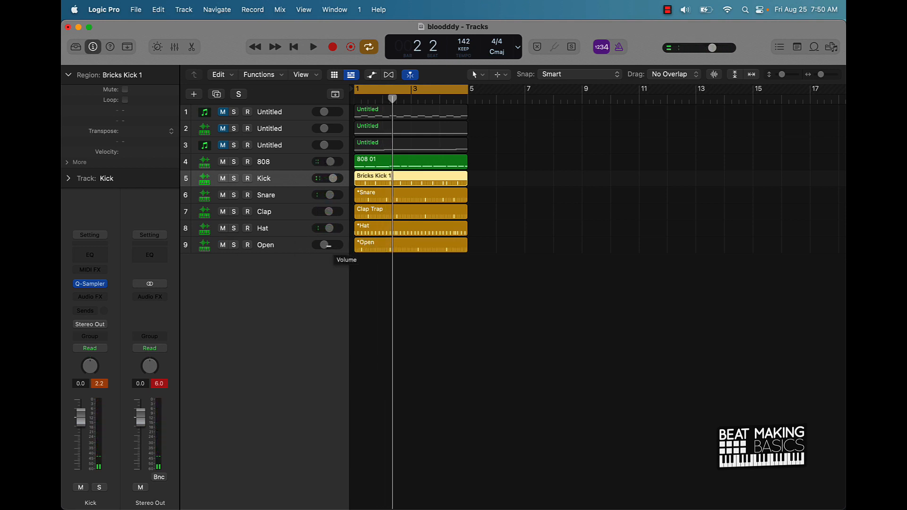
pyautogui.moveTo(332, 246); pyautogui.dragTo(333, 246)
pyautogui.press('space')
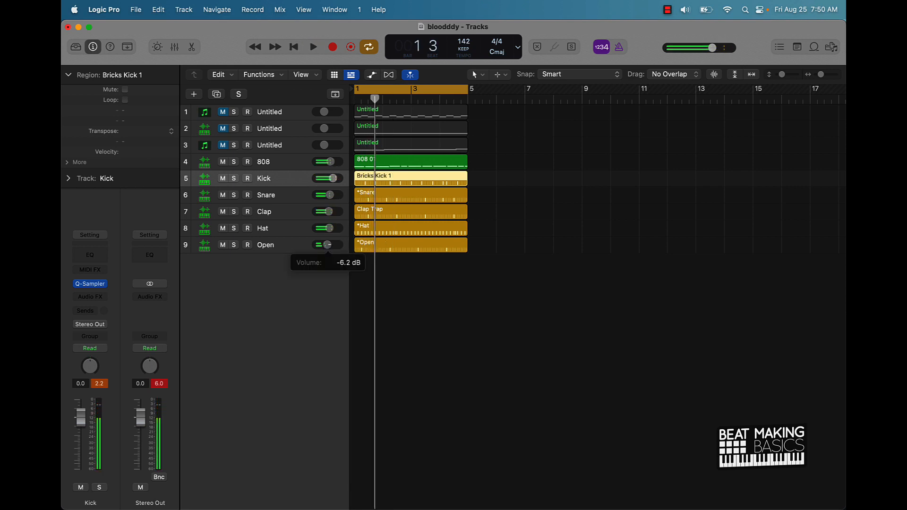
# Raise the Open track's volume to between the 808 and Kick levels during playback and reset the peak level readings
pyautogui.moveTo(327, 245); pyautogui.dragTo(332, 244)
pyautogui.press('space')
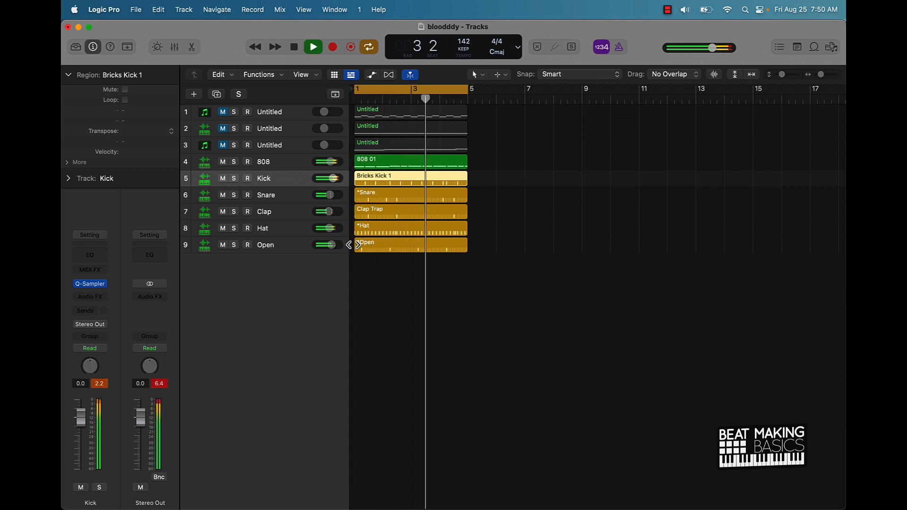
pyautogui.press('space')
pyautogui.click(158, 385)
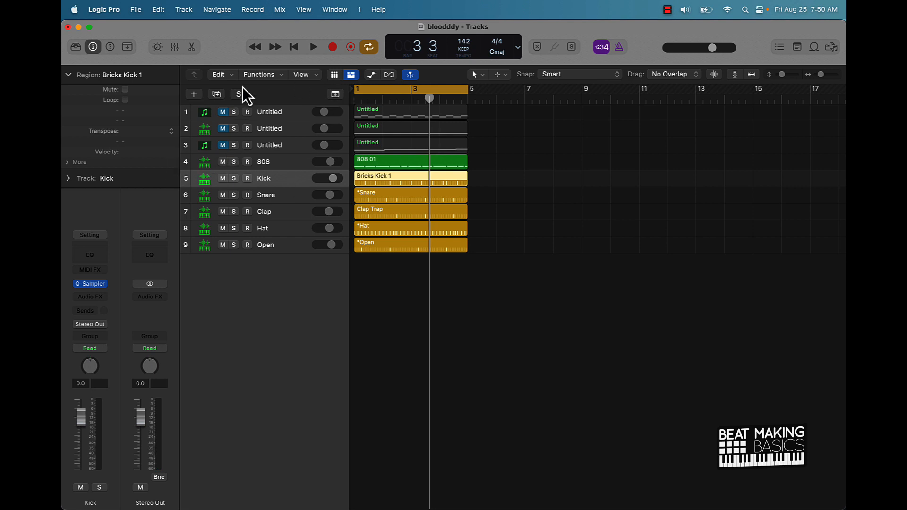
# Unmute the first Untitled track, set its volume to about -14.8 dB and lower it slightly more while playing the beat
pyautogui.click(223, 111)
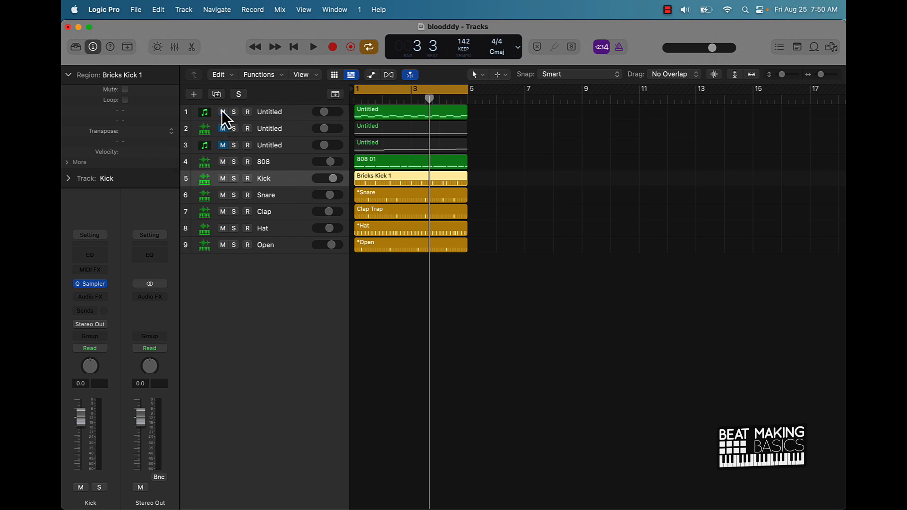
pyautogui.click(324, 111)
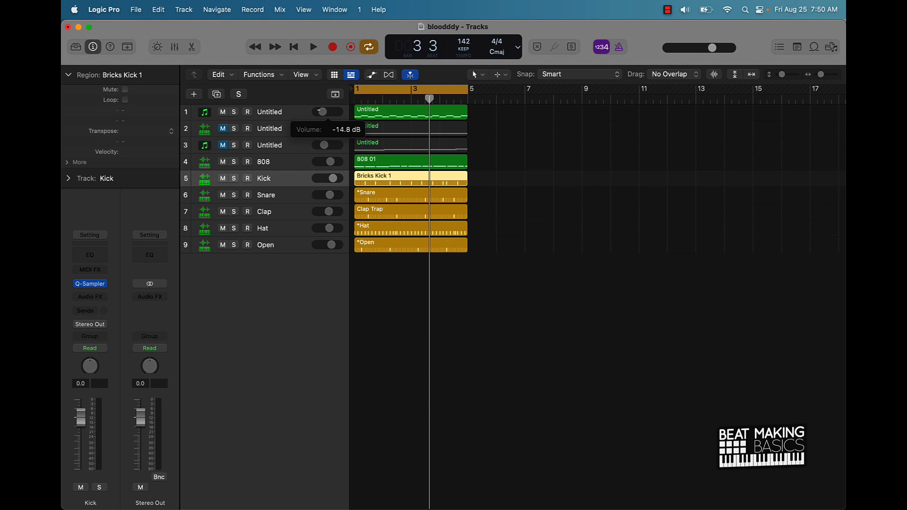
pyautogui.moveTo(323, 112); pyautogui.dragTo(320, 113)
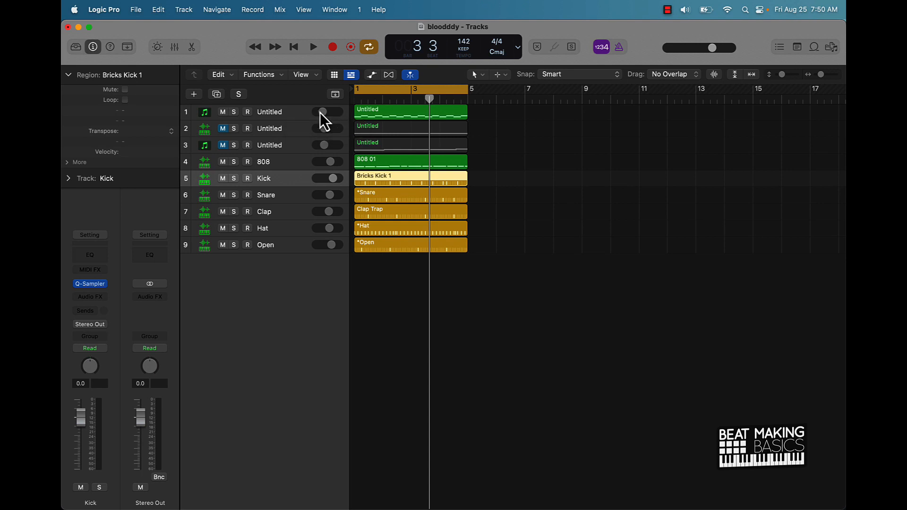
pyautogui.press('space')
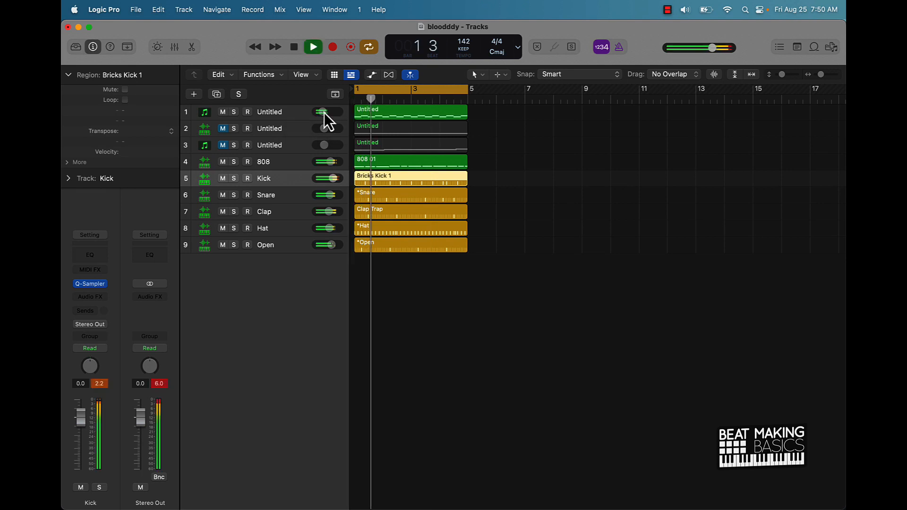
pyautogui.click(323, 112)
pyautogui.moveTo(323, 112); pyautogui.dragTo(320, 114)
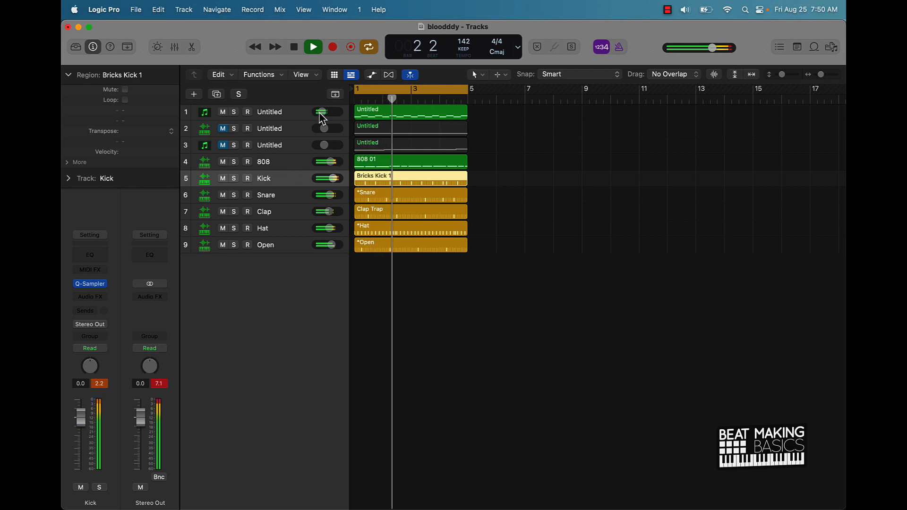
pyautogui.press('space')
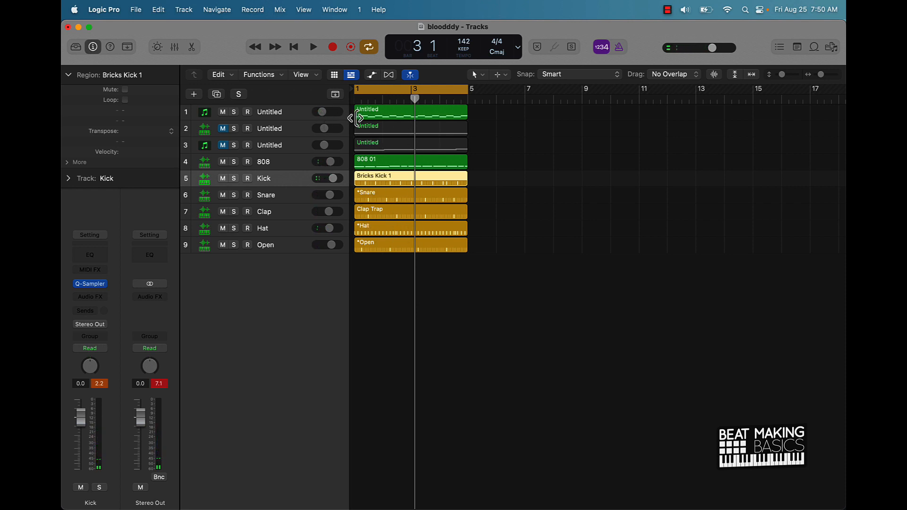
# Raise the first Untitled track's volume to -13.6 dB and audition it with the drums
pyautogui.moveTo(326, 112); pyautogui.dragTo(336, 113)
pyautogui.press('space')
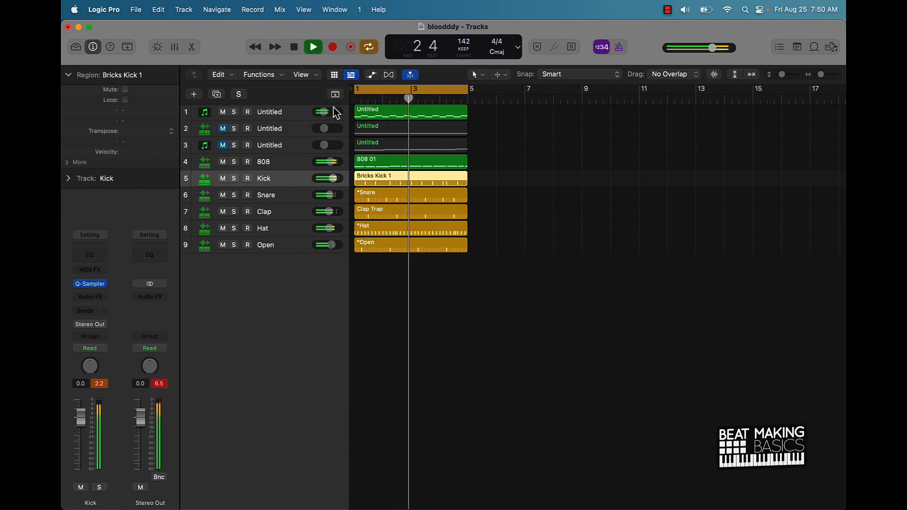
pyautogui.press('space')
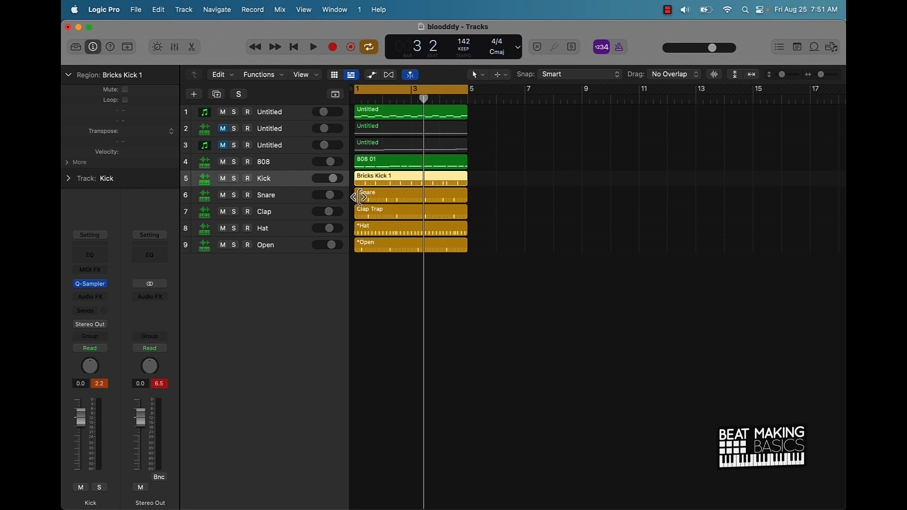
# Unmute the second Untitled track and lower its volume to -14.8 dB while playing the beat
pyautogui.click(222, 129)
pyautogui.press('space')
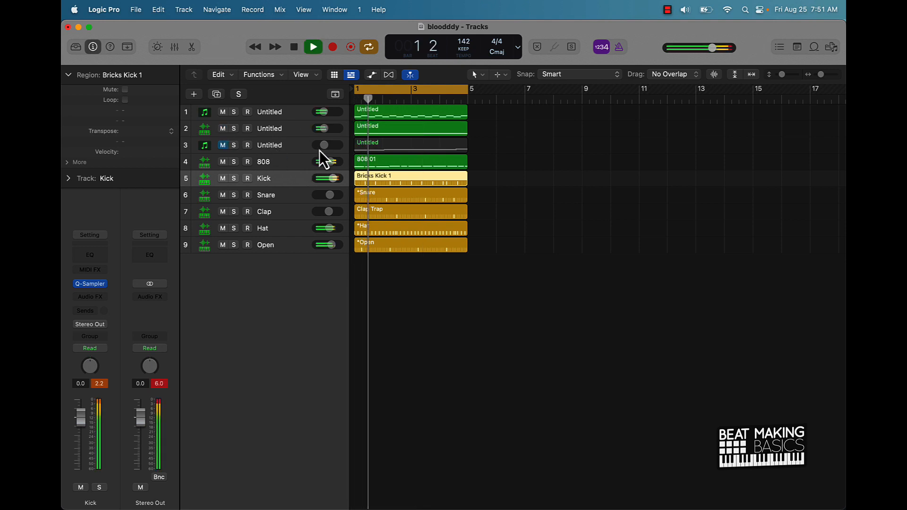
pyautogui.moveTo(325, 129); pyautogui.dragTo(323, 129)
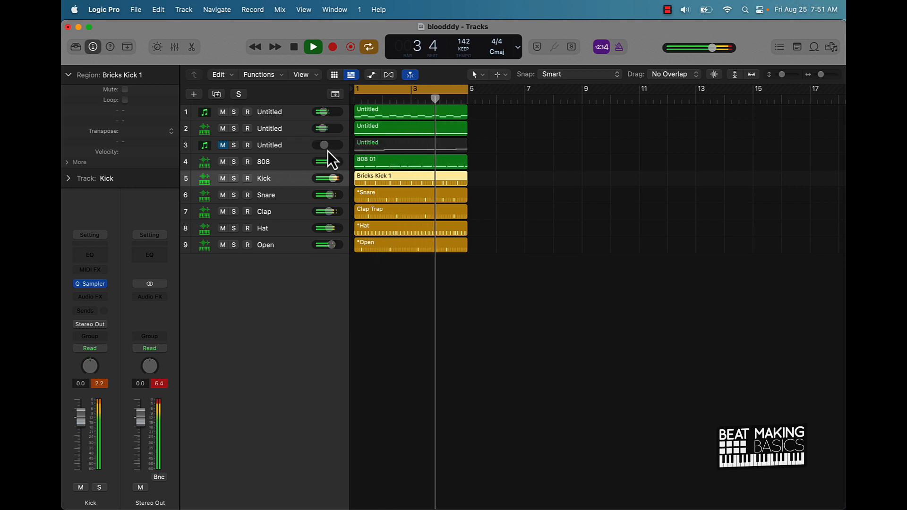
# Lower the third Untitled track's volume to -17.2 dB, unmute it, and fine-tune the Hat volume around -4.4 dB
pyautogui.moveTo(331, 149); pyautogui.dragTo(328, 149)
pyautogui.click(224, 145)
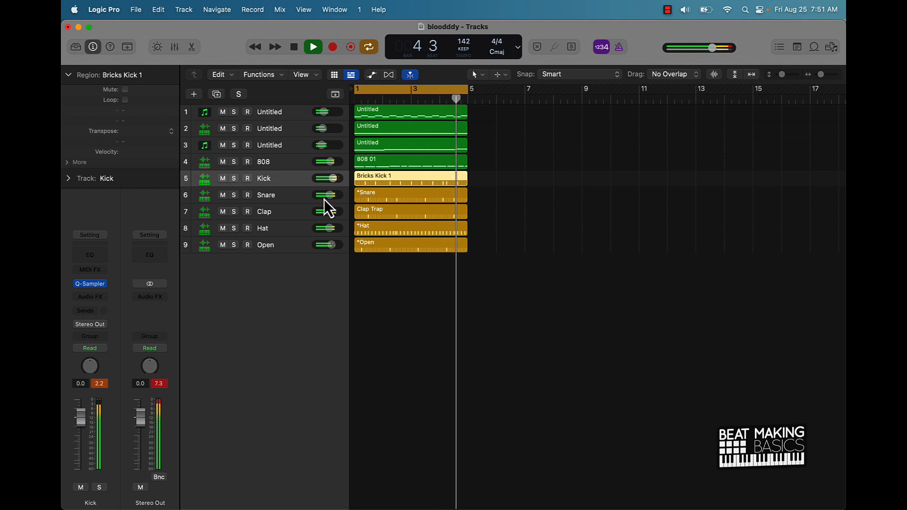
pyautogui.moveTo(329, 229); pyautogui.dragTo(329, 229)
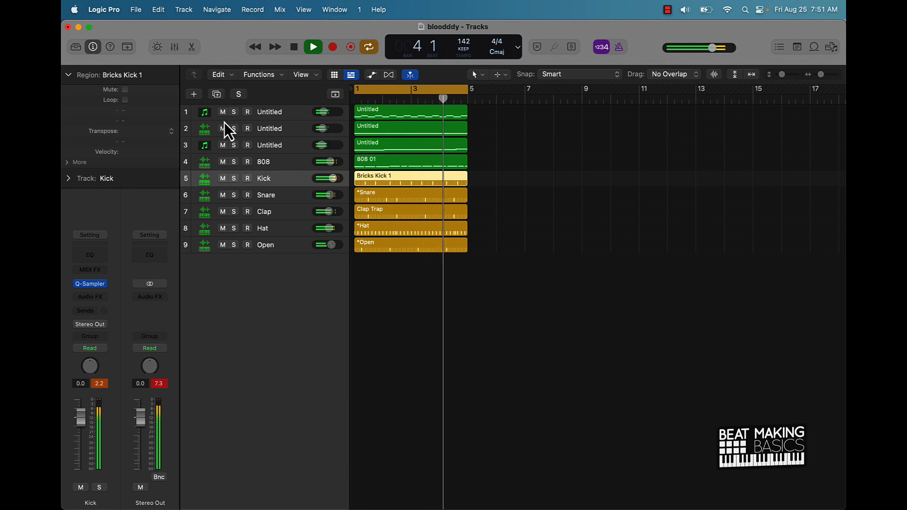
# Select all nine track channels in the mixer, lower their faders together until Kick is at -6.8 dB, and reset the peak readings
pyautogui.click(175, 44)
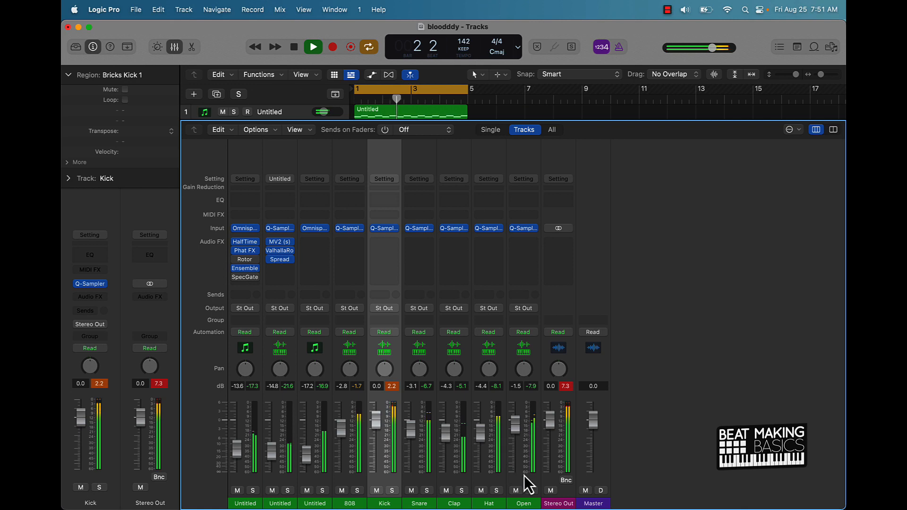
pyautogui.moveTo(524, 475); pyautogui.dragTo(239, 448)
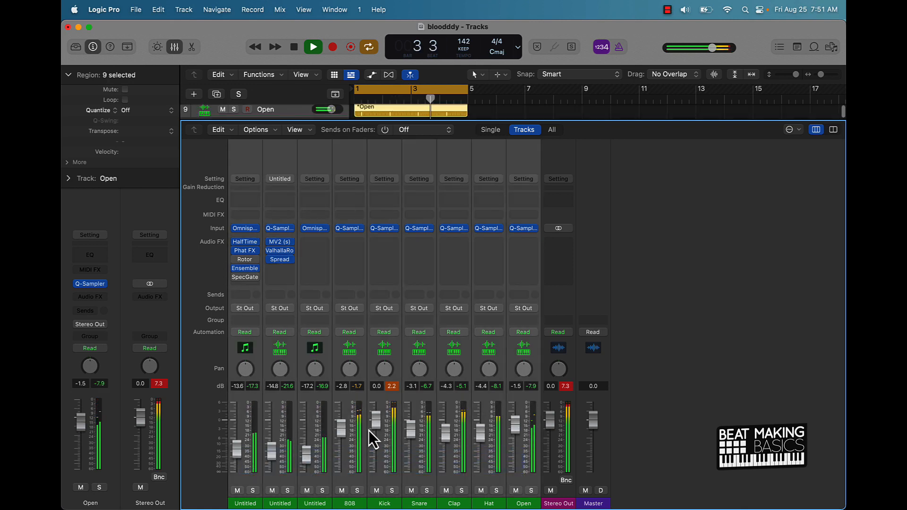
pyautogui.moveTo(368, 430); pyautogui.dragTo(376, 433)
pyautogui.click(391, 386)
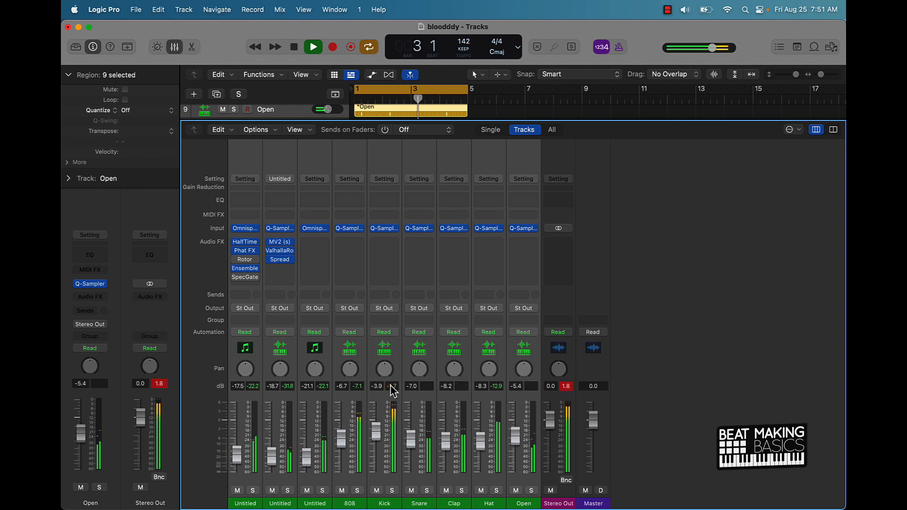
pyautogui.moveTo(379, 433); pyautogui.dragTo(379, 440)
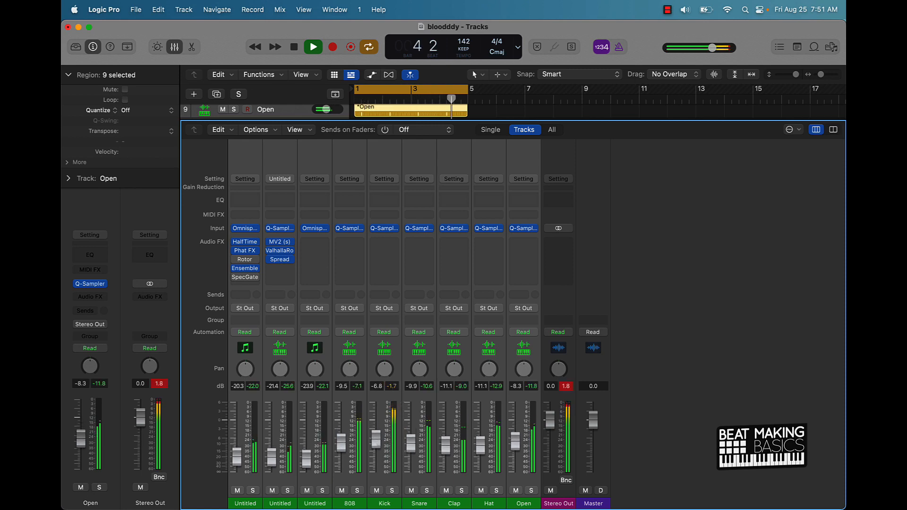
pyautogui.click(561, 385)
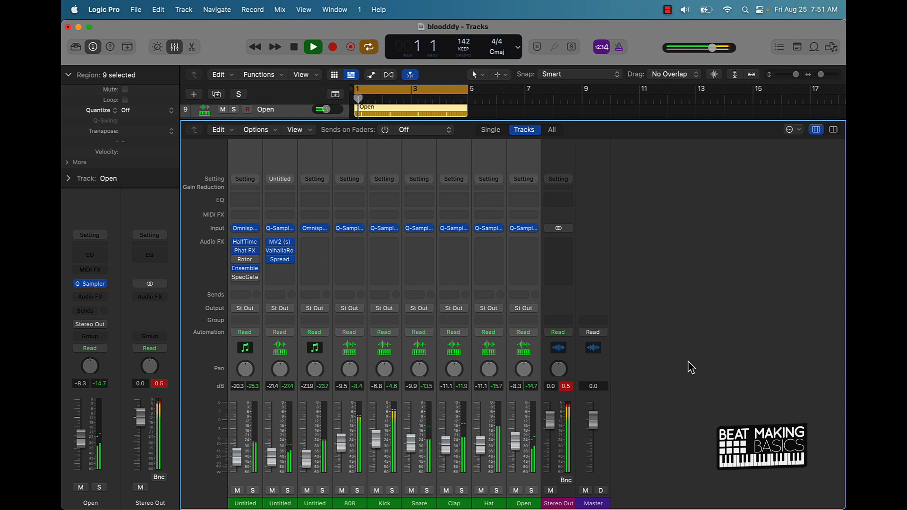
pyautogui.click(572, 385)
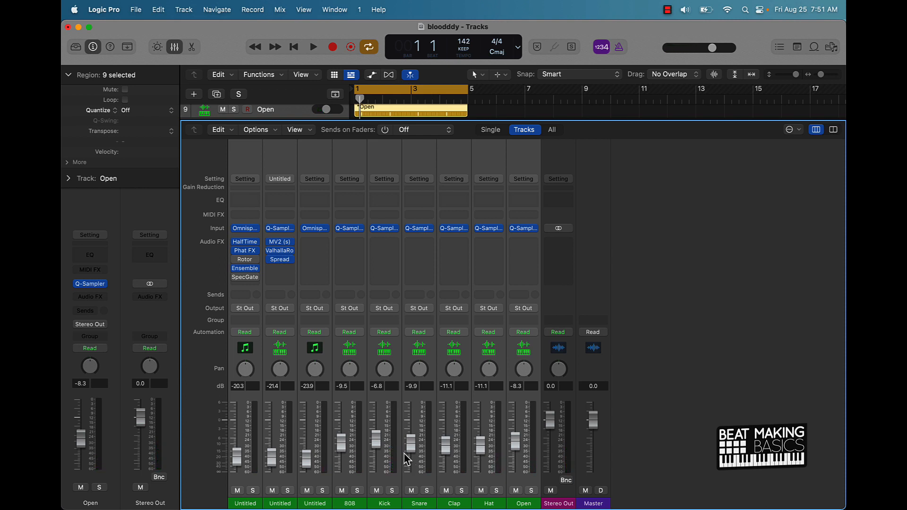
# Insert the Waves Smack Attack (s) plug-in on the Snare channel and move its window clear of the track faders
pyautogui.click(351, 475)
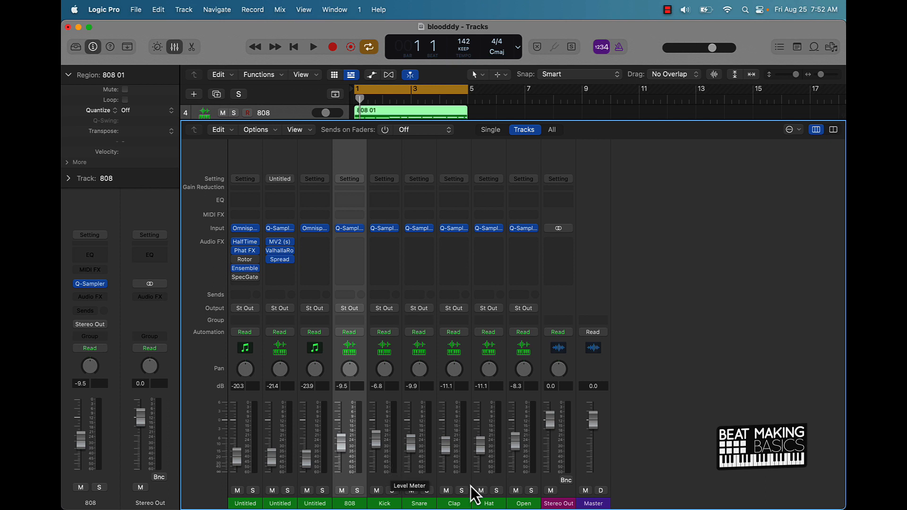
pyautogui.click(415, 477)
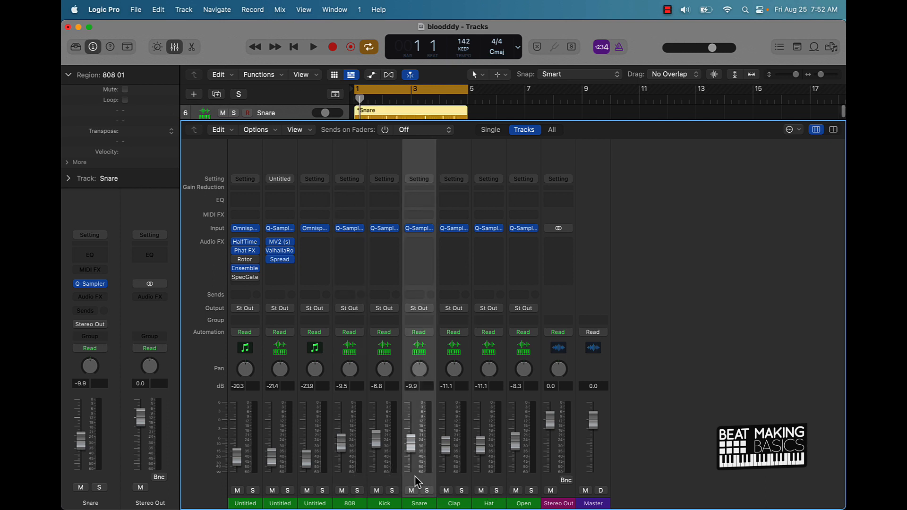
pyautogui.click(415, 244)
pyautogui.moveTo(429, 488)
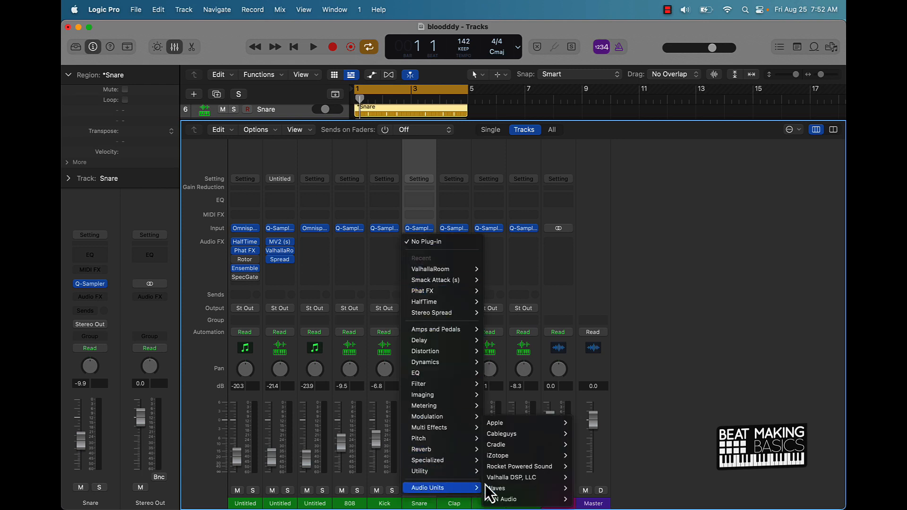
pyautogui.moveTo(513, 488)
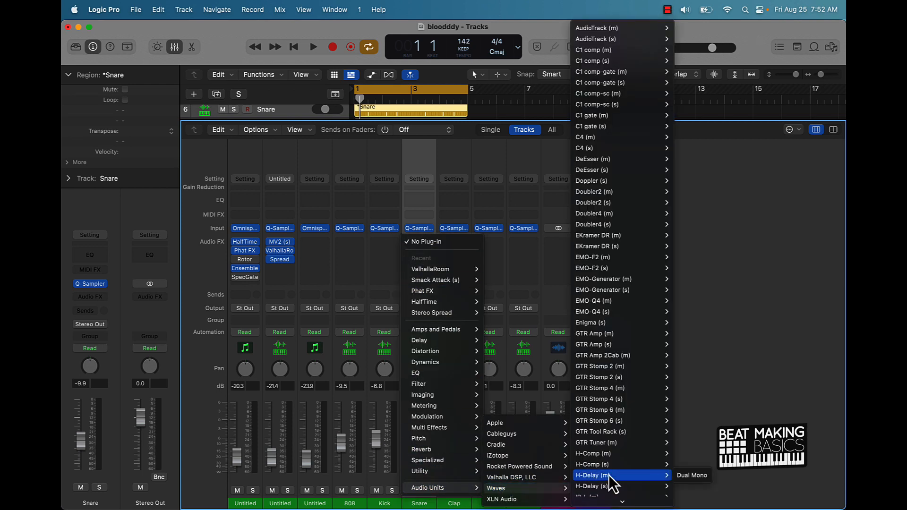
pyautogui.scroll(-5, 609, 475)
pyautogui.scroll(-15, 610, 480)
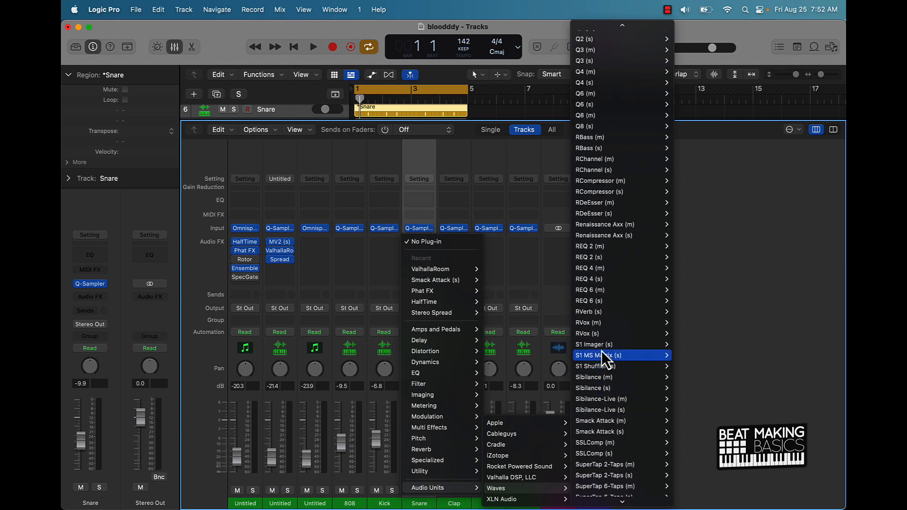
pyautogui.click(616, 432)
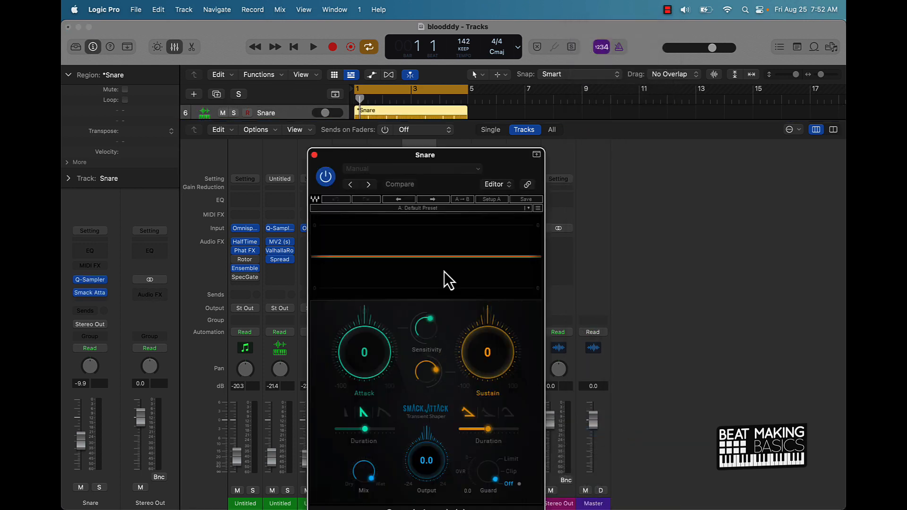
pyautogui.moveTo(484, 166); pyautogui.dragTo(755, 83)
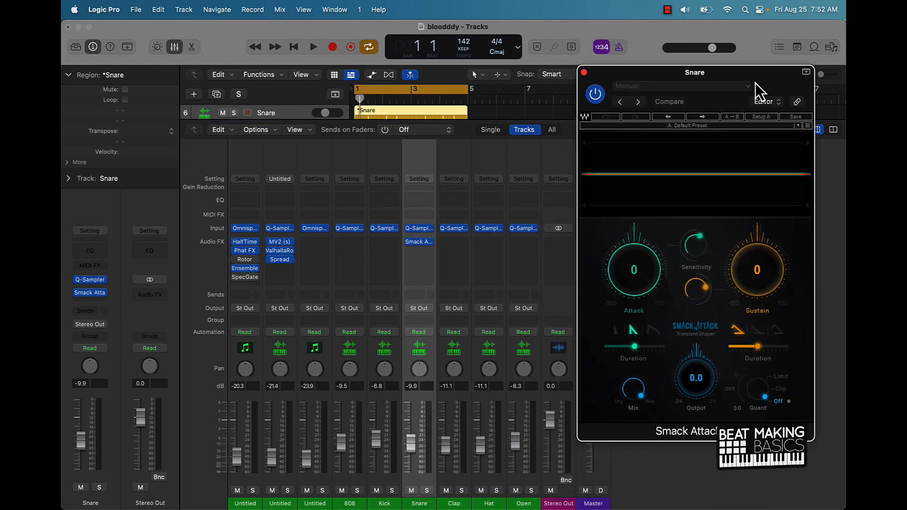
# Set the Snare's Smack Attack to Attack 19 and Sustain -11 while playing the beat
pyautogui.press('space')
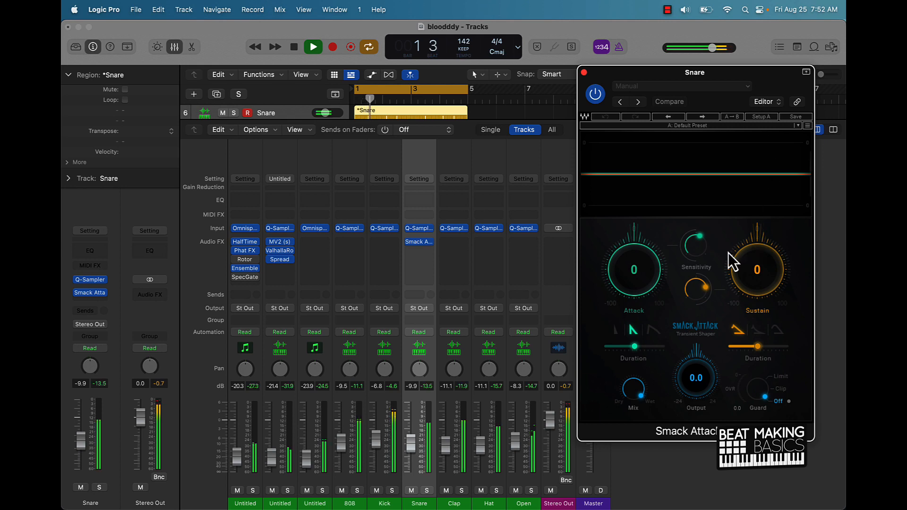
pyautogui.moveTo(657, 267); pyautogui.dragTo(633, 228)
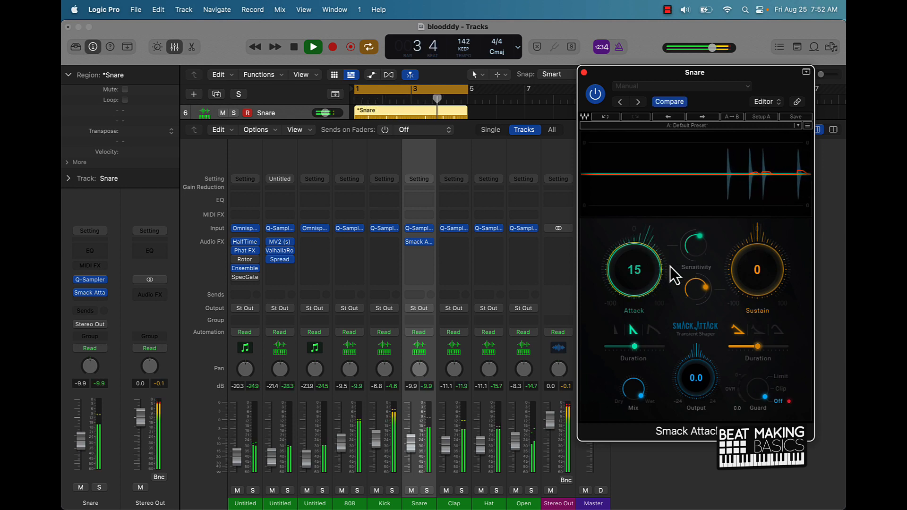
pyautogui.moveTo(755, 270); pyautogui.dragTo(743, 312)
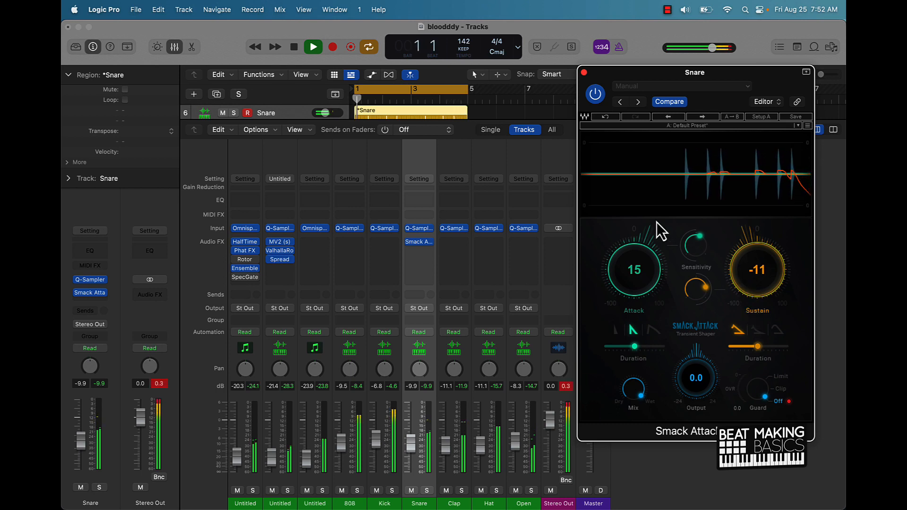
pyautogui.moveTo(644, 254); pyautogui.dragTo(641, 243)
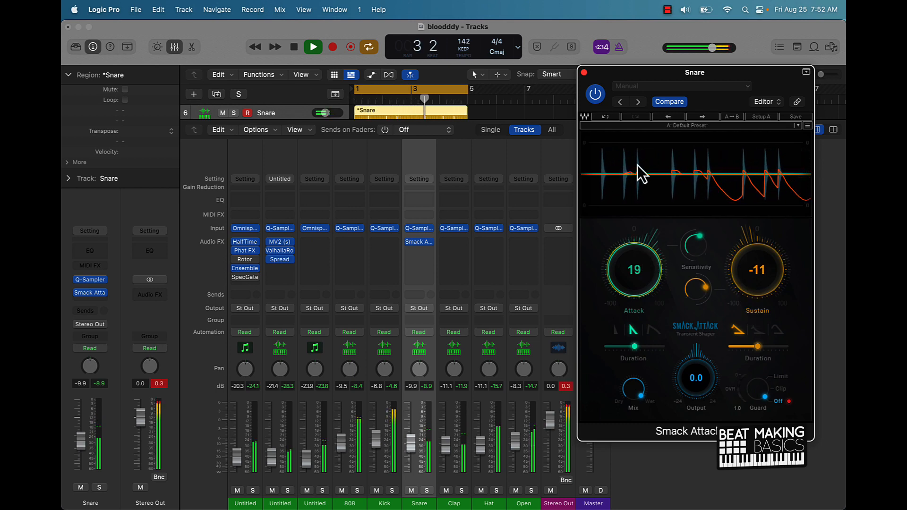
# Compare the Snare with Smack Attack bypassed and enabled during playback, leaving the plug-in bypassed
pyautogui.click(596, 97)
pyautogui.press('space')
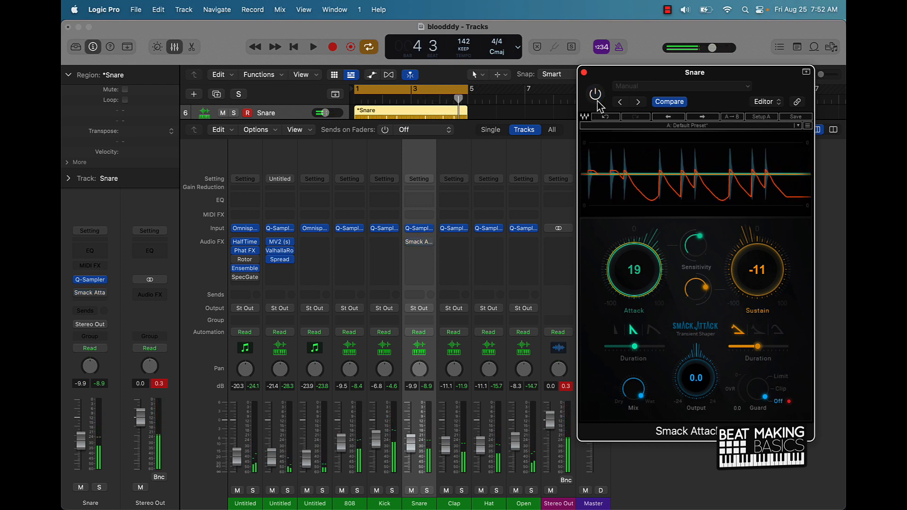
pyautogui.press('space')
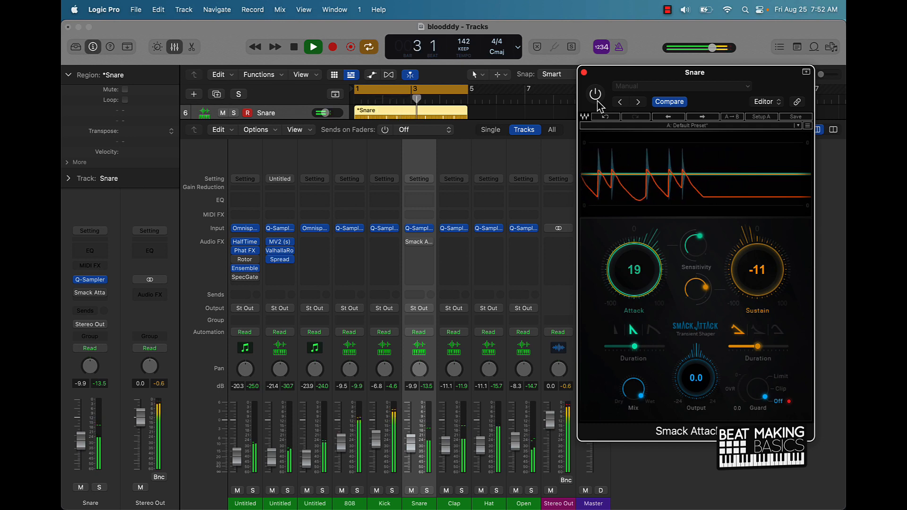
pyautogui.click(597, 100)
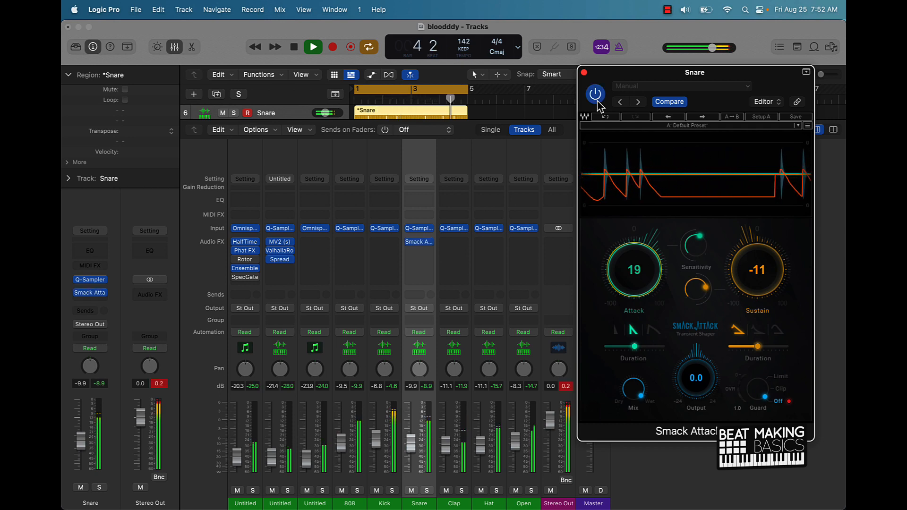
pyautogui.click(597, 100)
pyautogui.press('space')
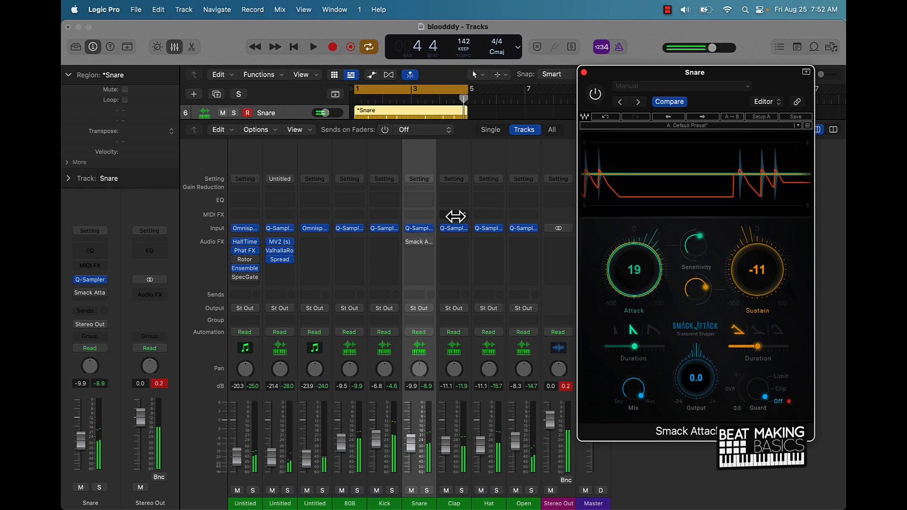
# Insert the Smack Attack (s) plug-in on the Kick channel
pyautogui.click(388, 248)
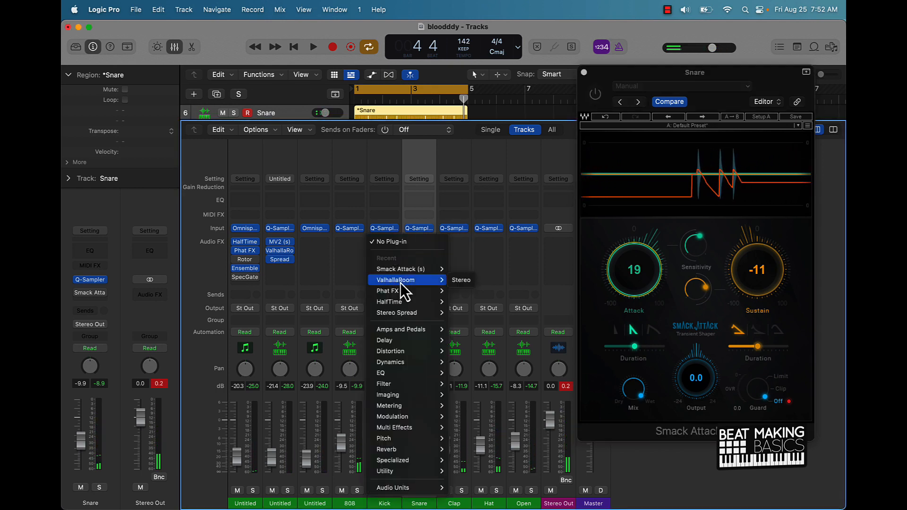
pyautogui.moveTo(431, 268)
pyautogui.click(463, 269)
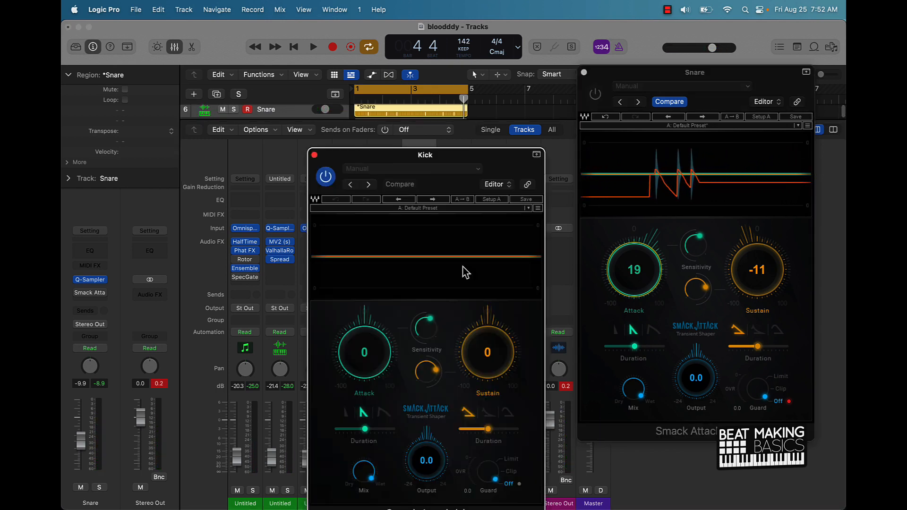
# Set the Kick's Smack Attack to Attack 29 and Sustain -25 while playing the beat
pyautogui.press('space')
pyautogui.moveTo(371, 354); pyautogui.dragTo(349, 320)
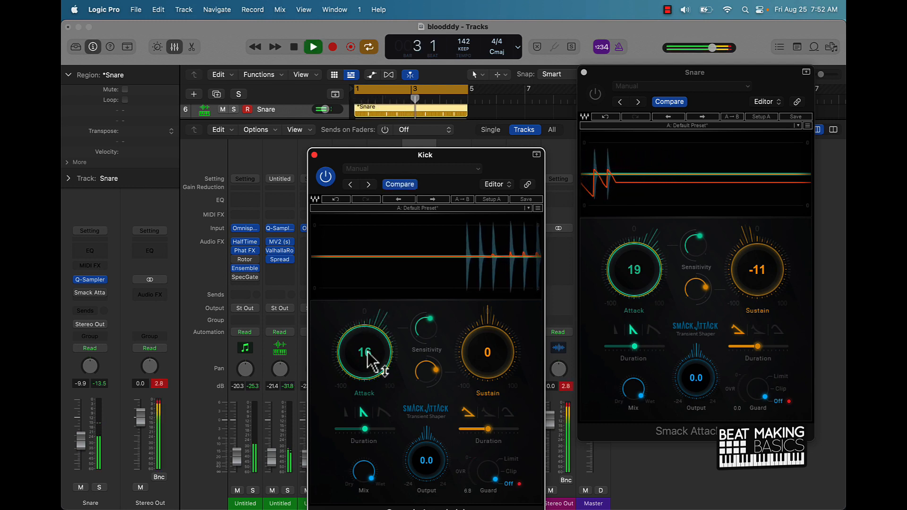
pyautogui.moveTo(494, 364); pyautogui.dragTo(479, 411)
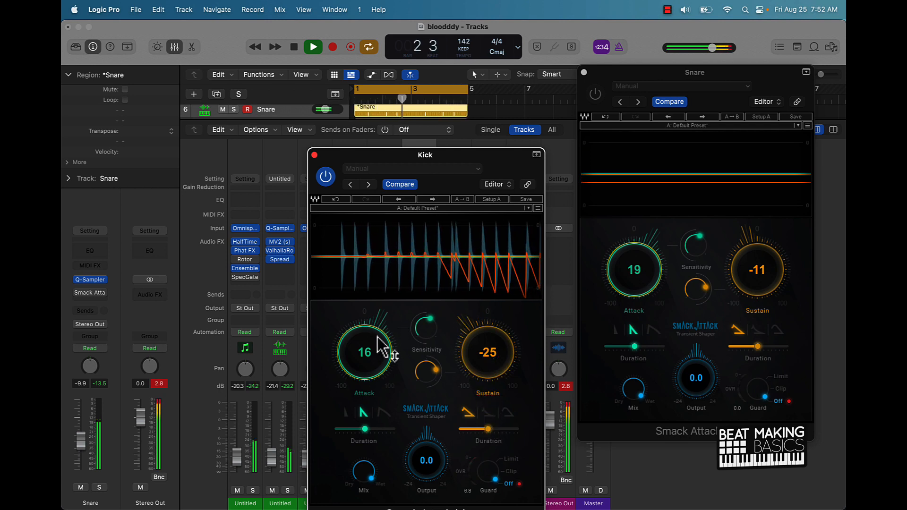
pyautogui.moveTo(381, 348); pyautogui.dragTo(364, 313)
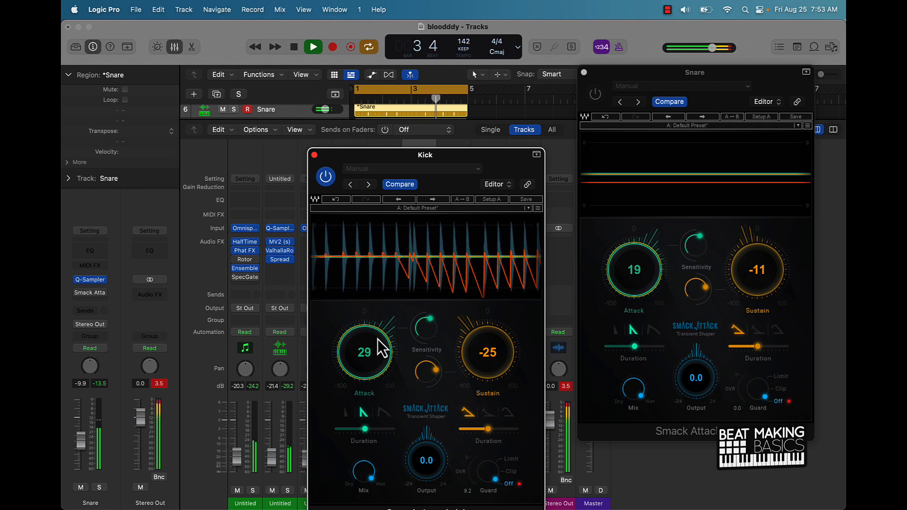
# Bypass the Kick's Smack Attack, stop playback, move its window off the Kick fader, and reset the peak readings
pyautogui.click(331, 182)
pyautogui.press('space')
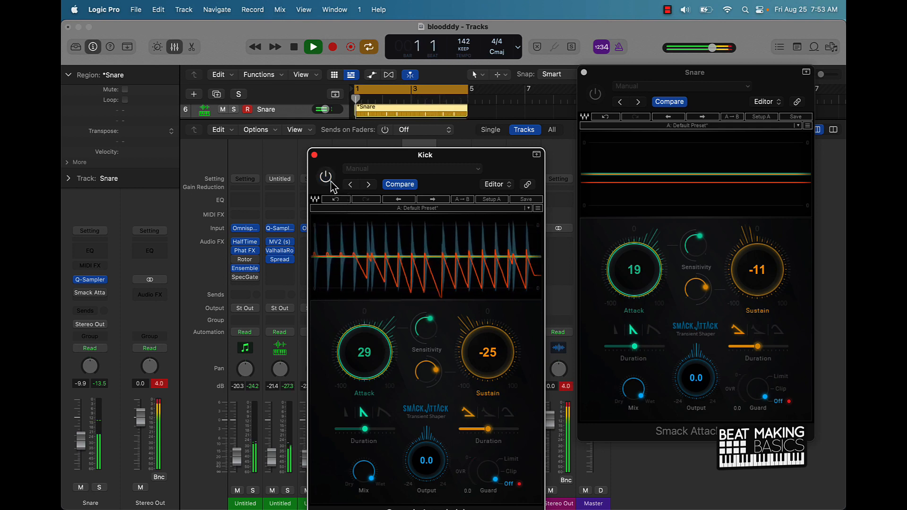
pyautogui.moveTo(331, 165); pyautogui.dragTo(126, 120)
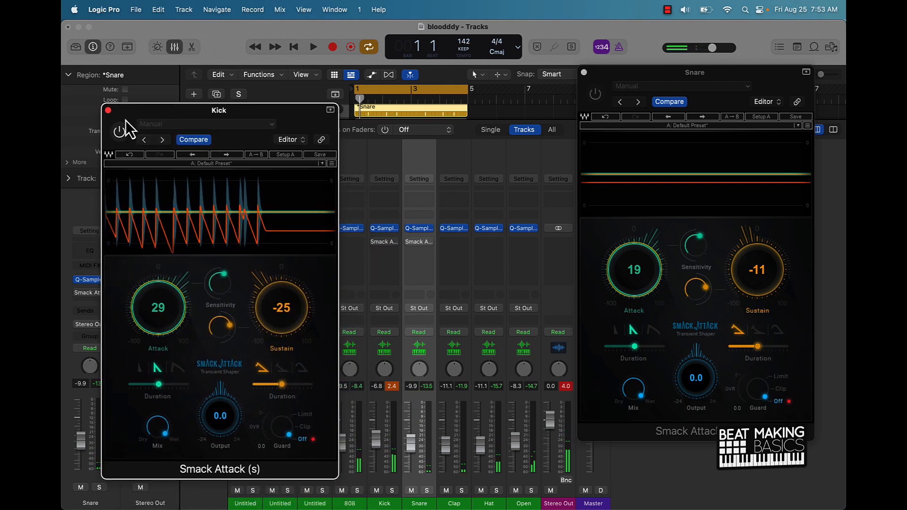
pyautogui.click(395, 384)
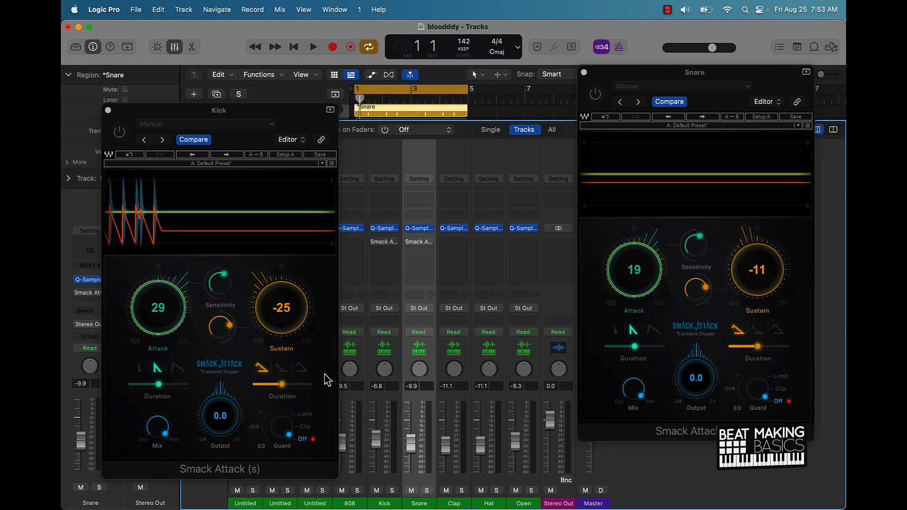
# Play the beat with Smack Attack bypassed, and play it again with the plug-in enabled on the Kick and Snare
pyautogui.press('space')
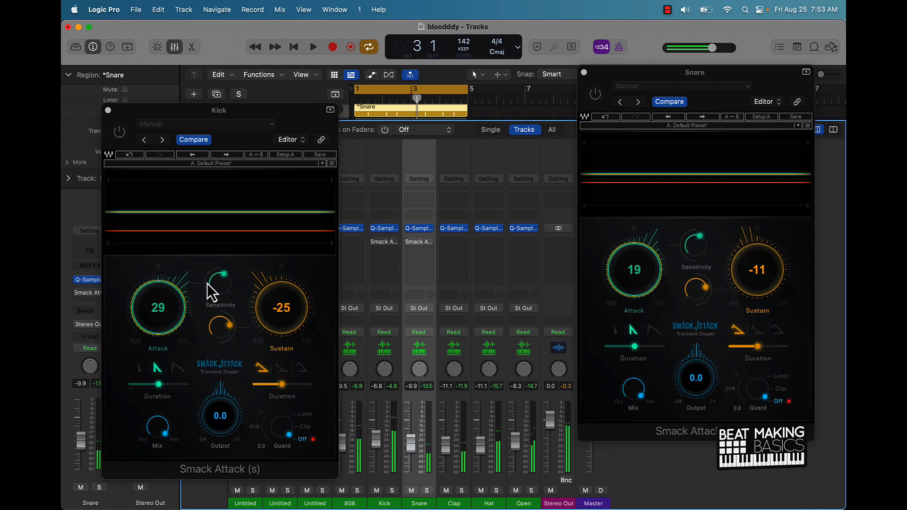
pyautogui.click(124, 135)
pyautogui.press('space')
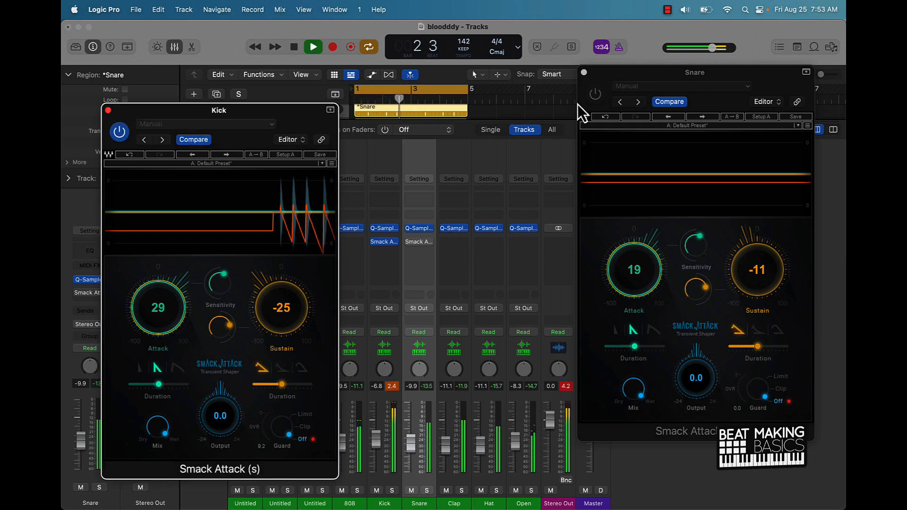
pyautogui.click(596, 95)
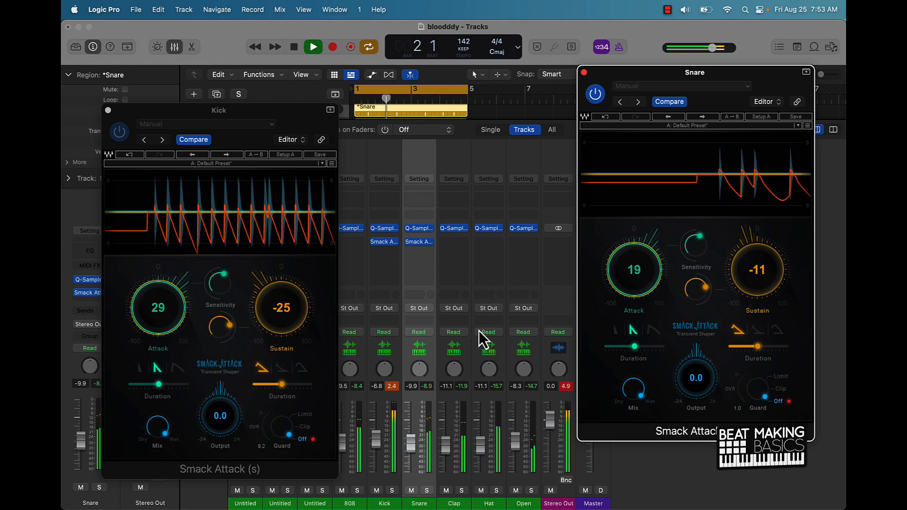
# Insert Smack Attack (s) on the Clap channel with Attack 9 and Sustain -9, and close its window
pyautogui.click(457, 242)
pyautogui.click(466, 272)
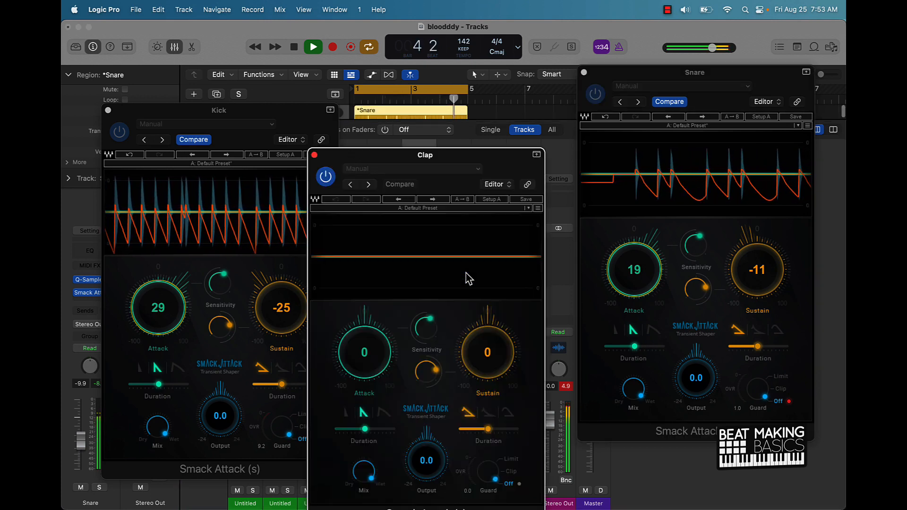
pyautogui.moveTo(381, 348); pyautogui.dragTo(370, 320)
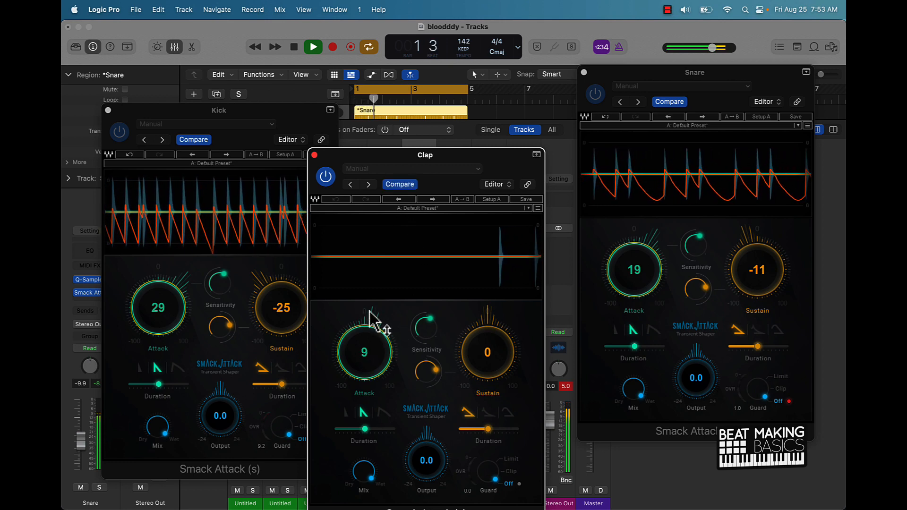
pyautogui.moveTo(482, 350); pyautogui.dragTo(482, 377)
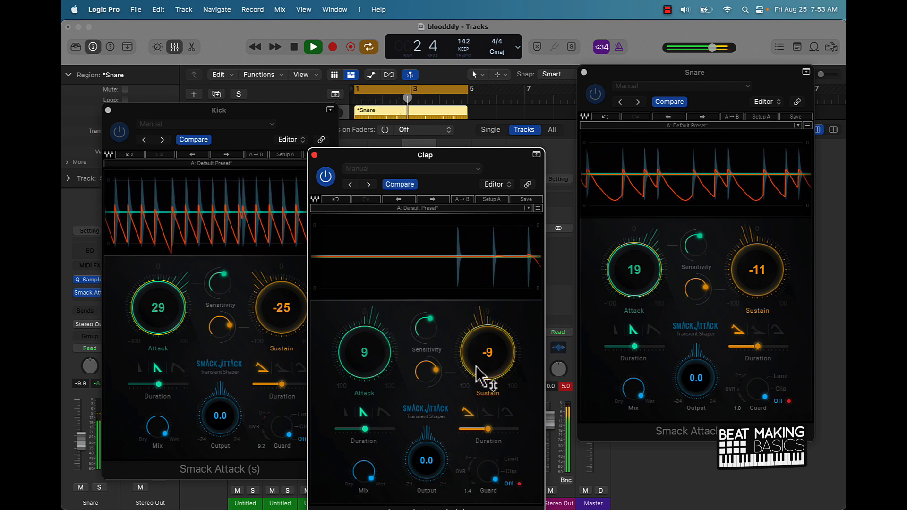
pyautogui.click(315, 155)
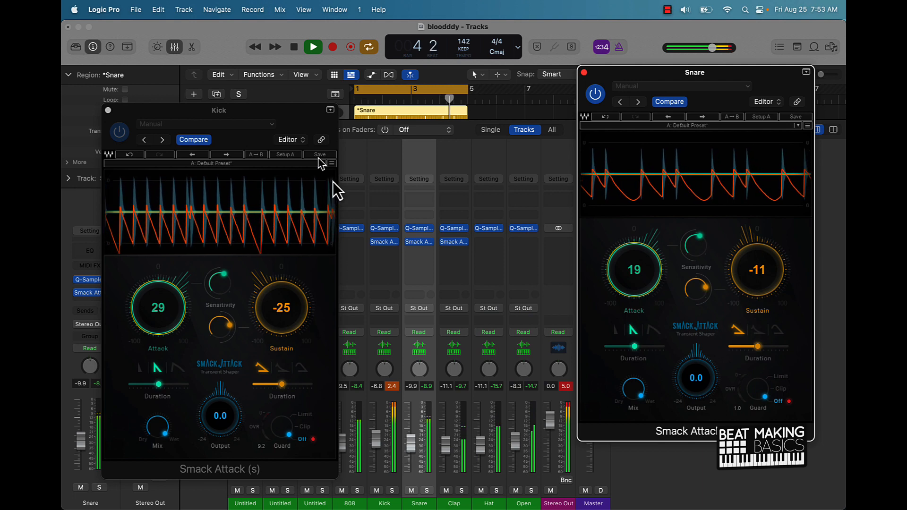
# Insert Smack Attack (s) on the Hat channel with Attack 12 and a slightly reduced Sustain, and close its window
pyautogui.click(483, 242)
pyautogui.click(489, 269)
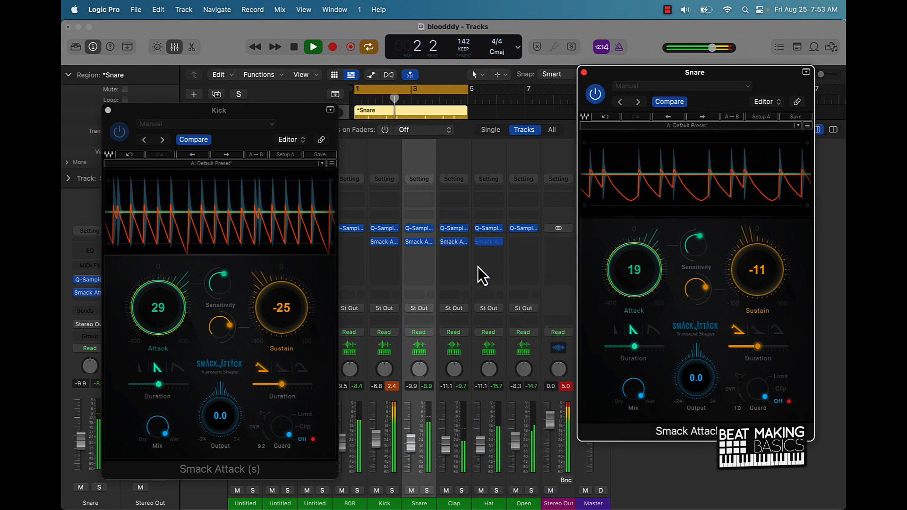
pyautogui.moveTo(375, 340); pyautogui.dragTo(360, 307)
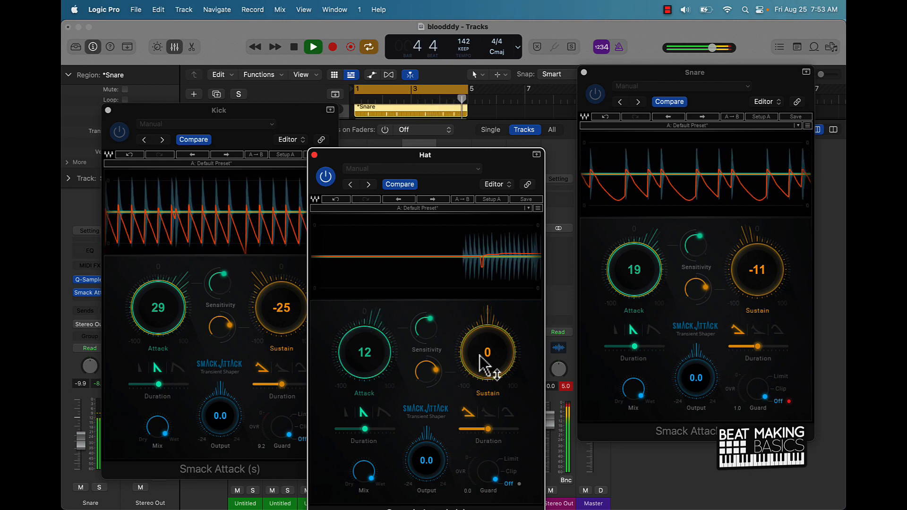
pyautogui.moveTo(487, 364); pyautogui.dragTo(482, 373)
pyautogui.click(314, 156)
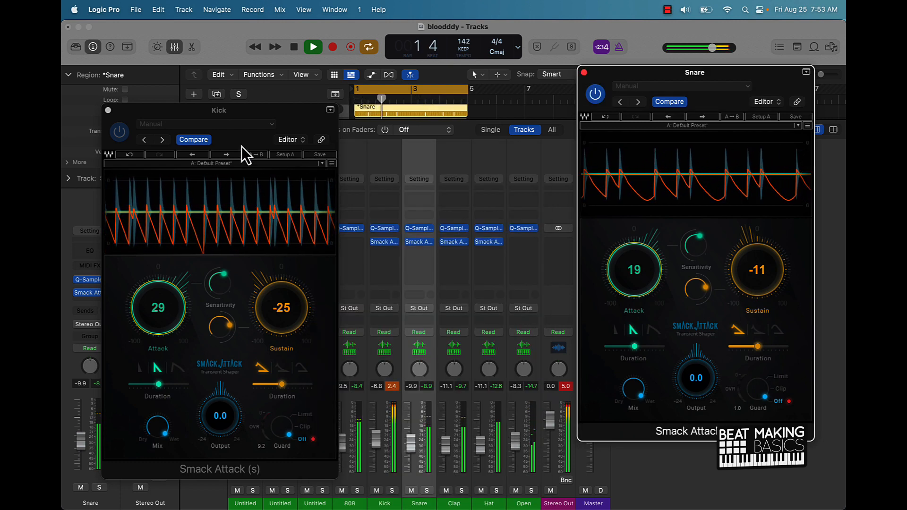
# Close the Kick and Snare plug-in windows, stop playback, and reset the peak readings
pyautogui.click(109, 111)
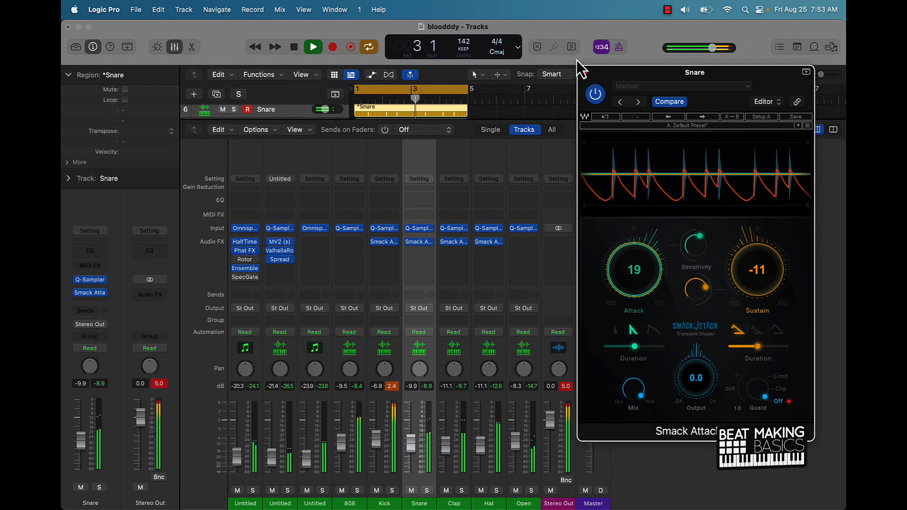
pyautogui.click(585, 72)
pyautogui.press('space')
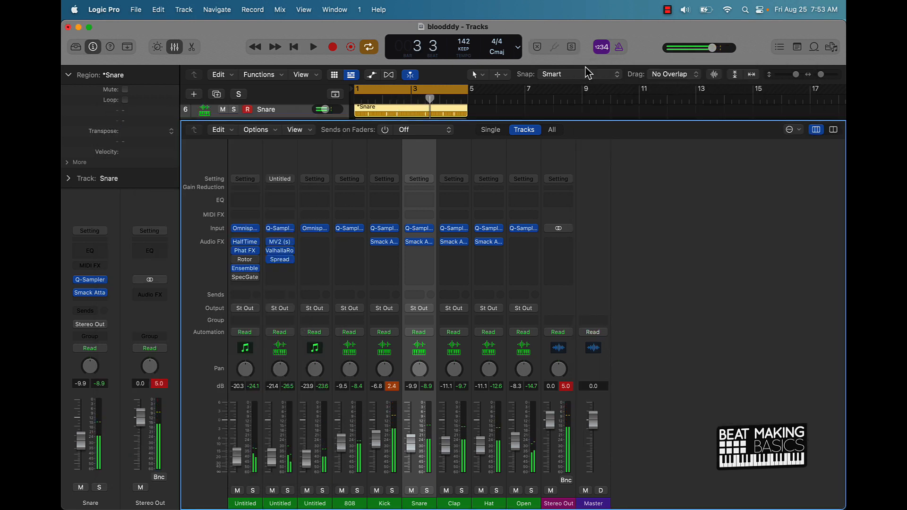
pyautogui.click(391, 387)
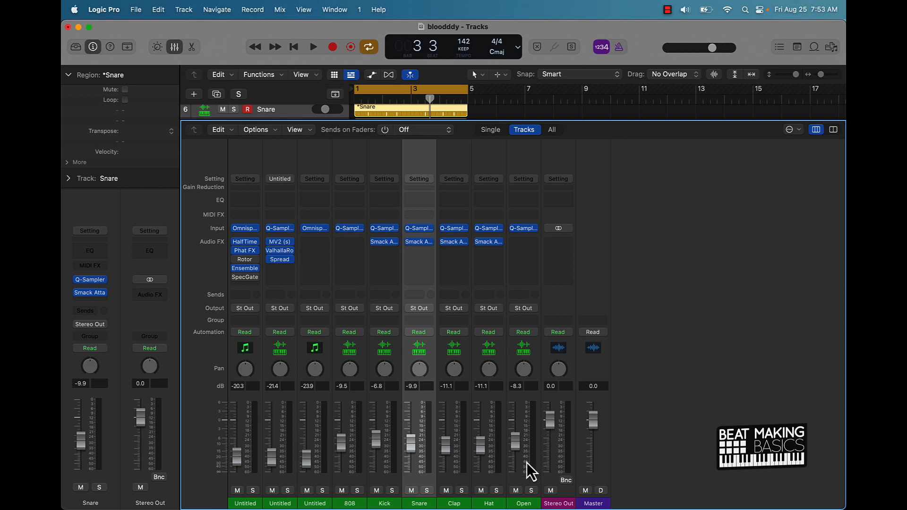
pyautogui.click(322, 473)
pyautogui.keyDown('shift'); pyautogui.click(231, 466); pyautogui.keyUp('shift')
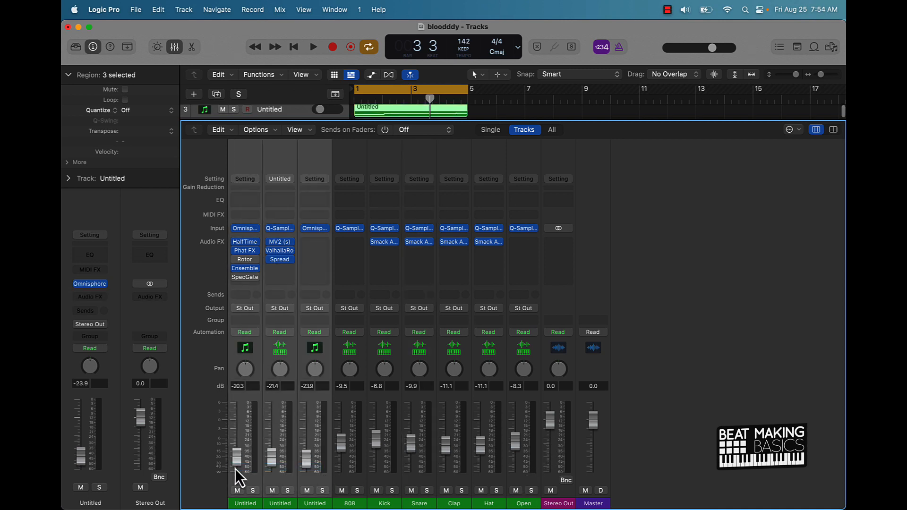
pyautogui.click(251, 307)
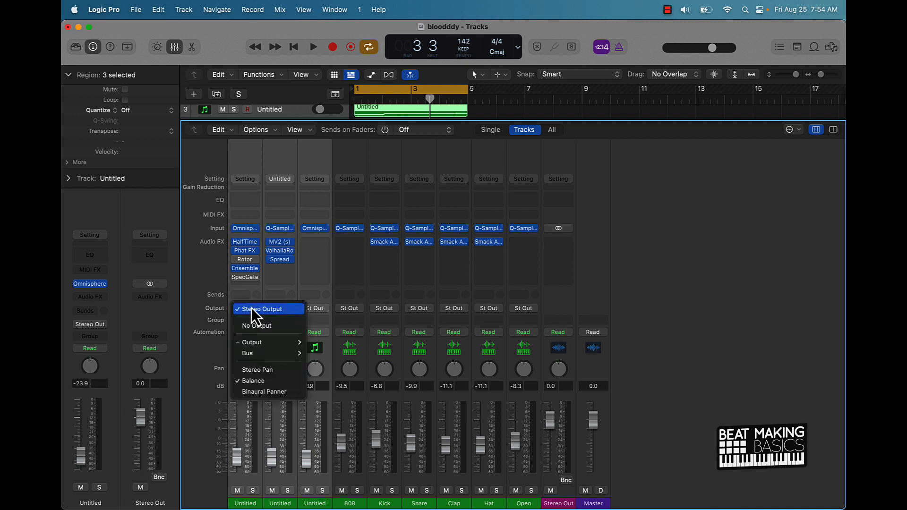
pyautogui.moveTo(251, 353)
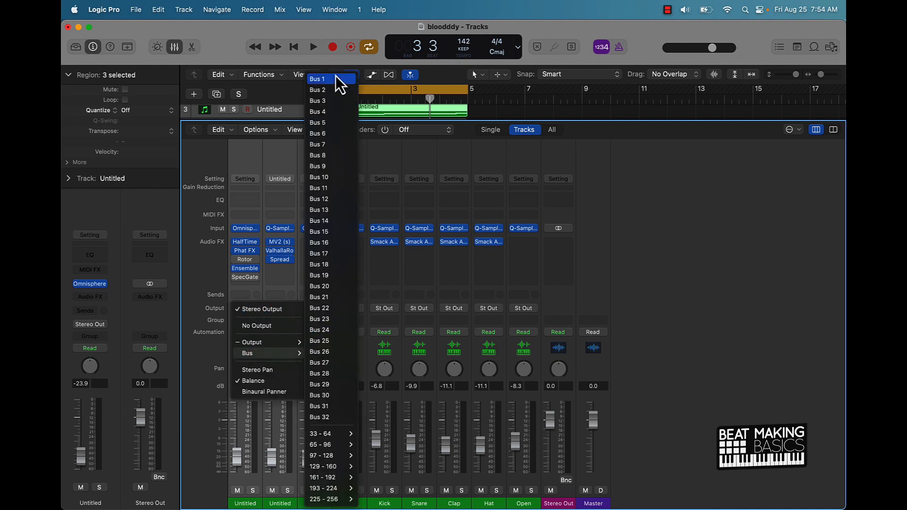
pyautogui.click(181, 328)
pyautogui.click(251, 305)
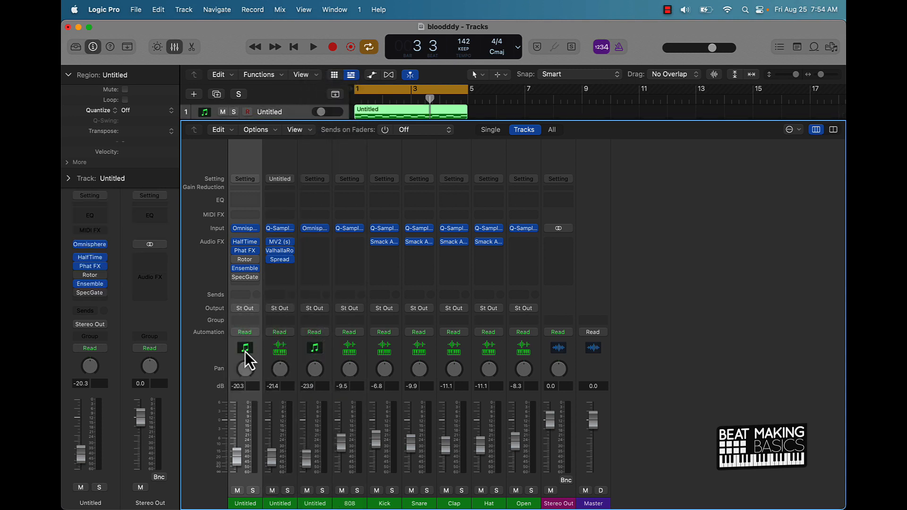
# Route the output of the three Untitled melody tracks to Bus 1
pyautogui.moveTo(248, 476); pyautogui.dragTo(312, 475)
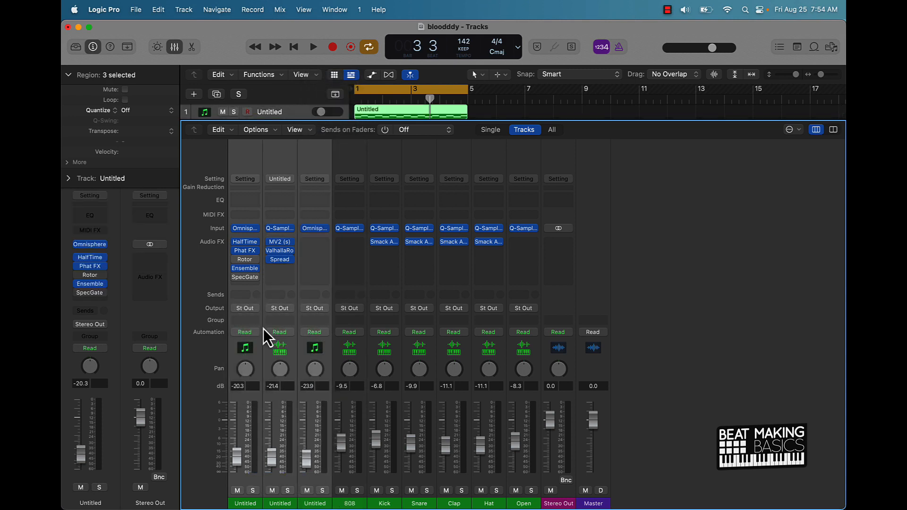
pyautogui.click(248, 309)
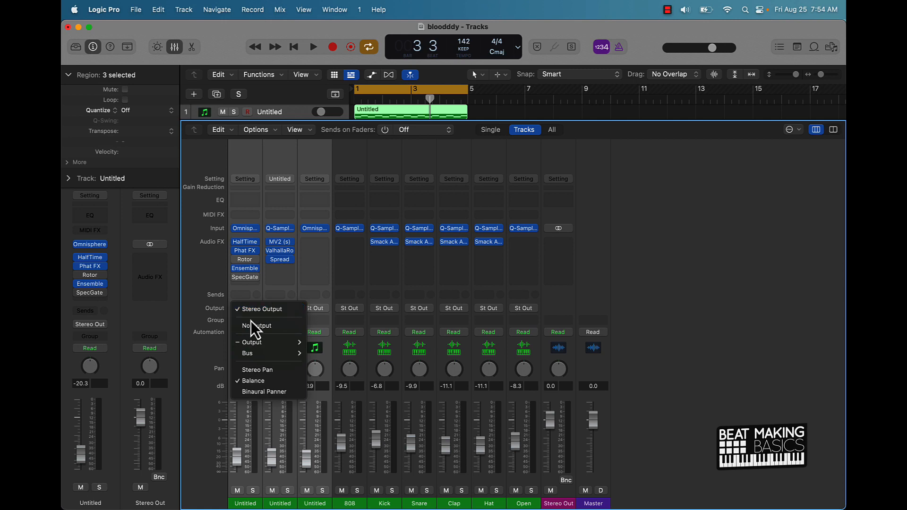
pyautogui.moveTo(265, 346)
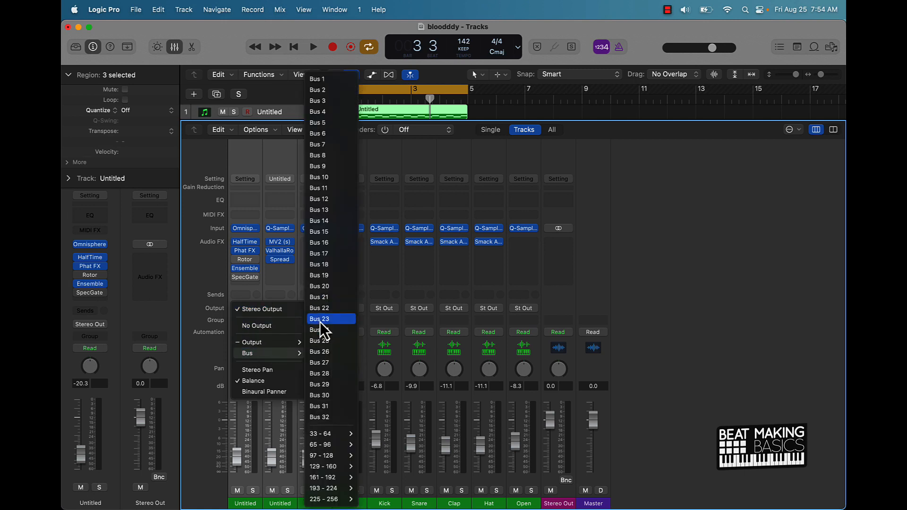
pyautogui.click(327, 80)
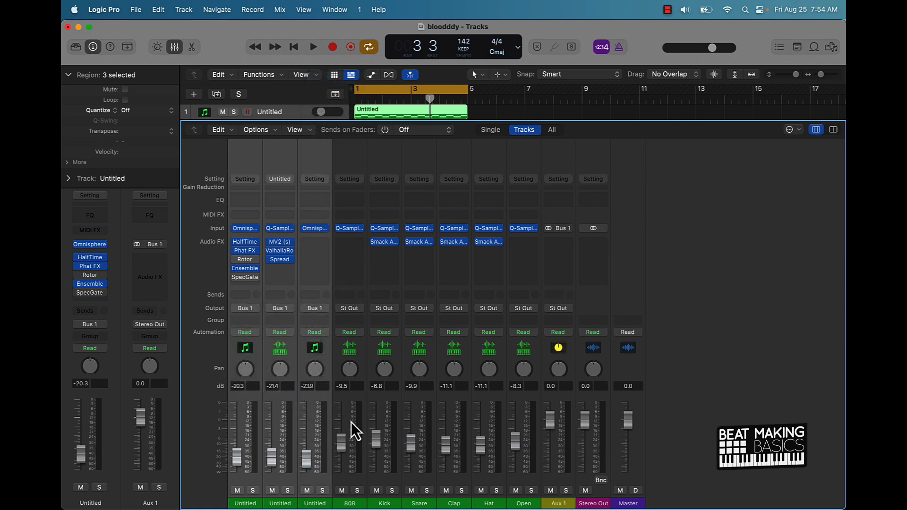
# Route the output of the 808, Kick, Snare, Clap, Hat and Open tracks to Bus 2
pyautogui.moveTo(347, 477); pyautogui.dragTo(512, 462)
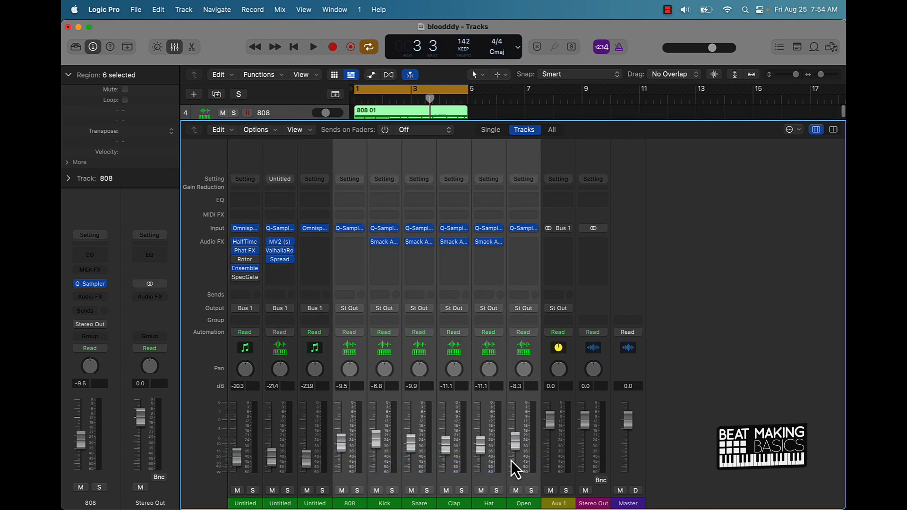
pyautogui.click(353, 309)
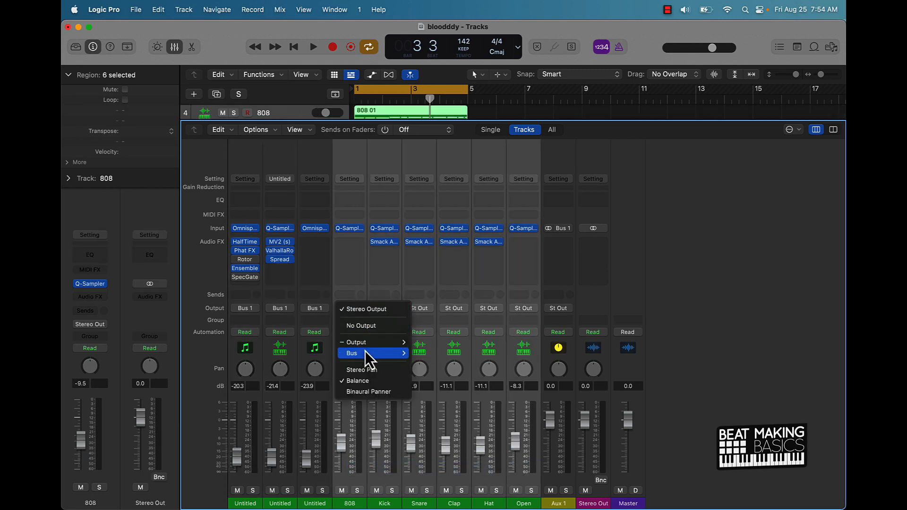
pyautogui.moveTo(364, 353)
pyautogui.click(434, 89)
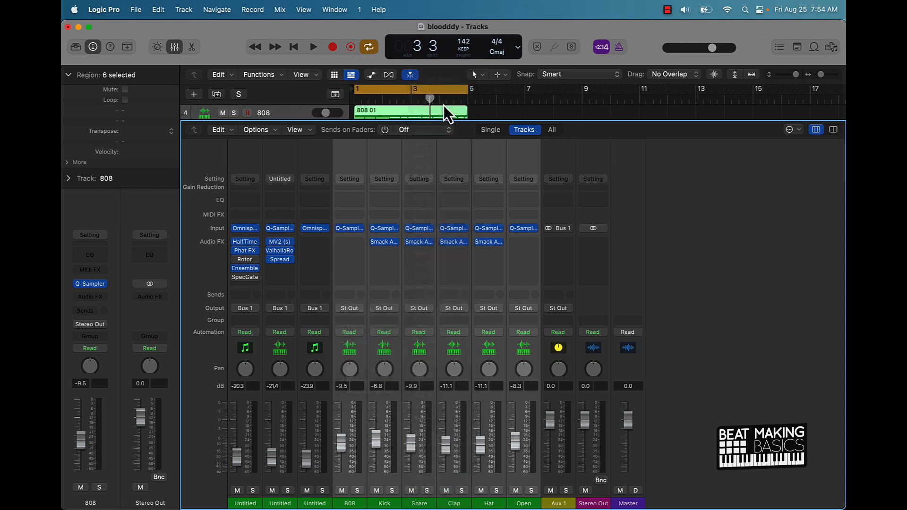
# Rename the Bus 1 aux channel as Melody and the Bus 2 aux channel as Drums
pyautogui.click(559, 504)
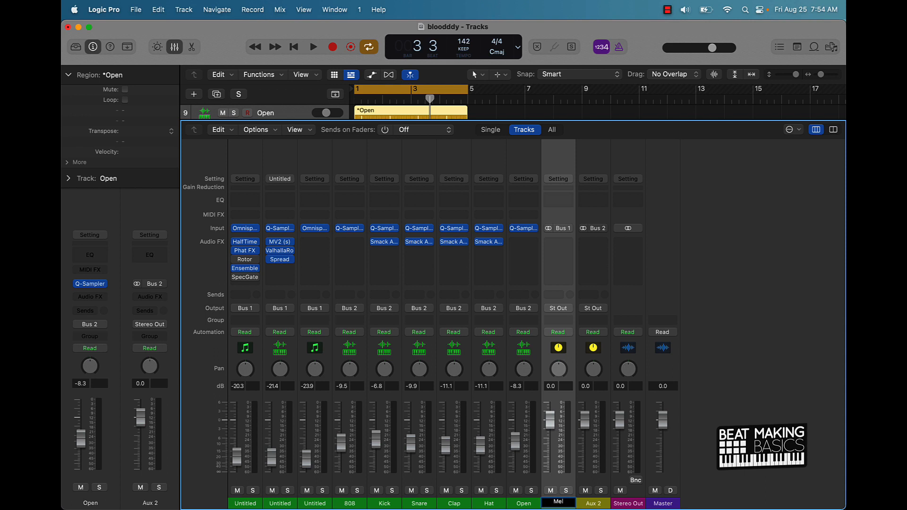
pyautogui.press('Tab')
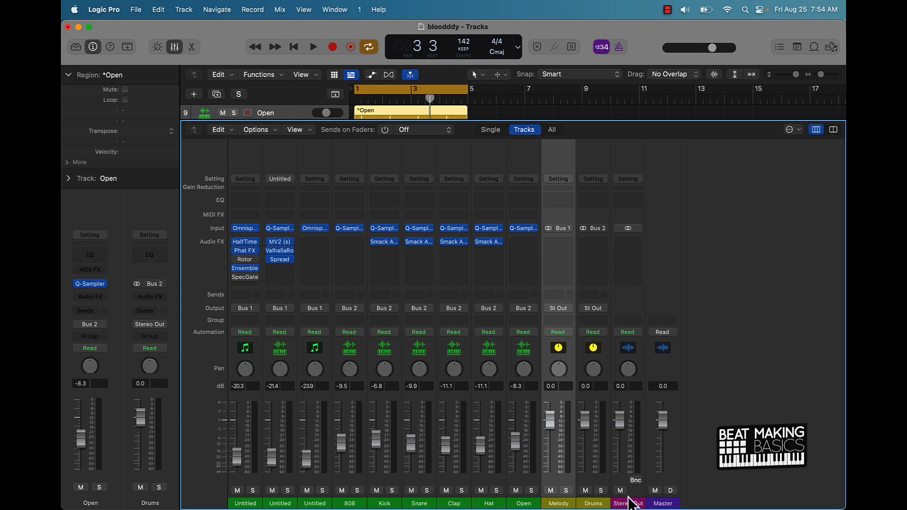
# Lower the Melody and Drums aux faders together to -11.2 dB while playing the beat
pyautogui.click(605, 481)
pyautogui.keyDown('shift'); pyautogui.click(567, 481); pyautogui.keyUp('shift')
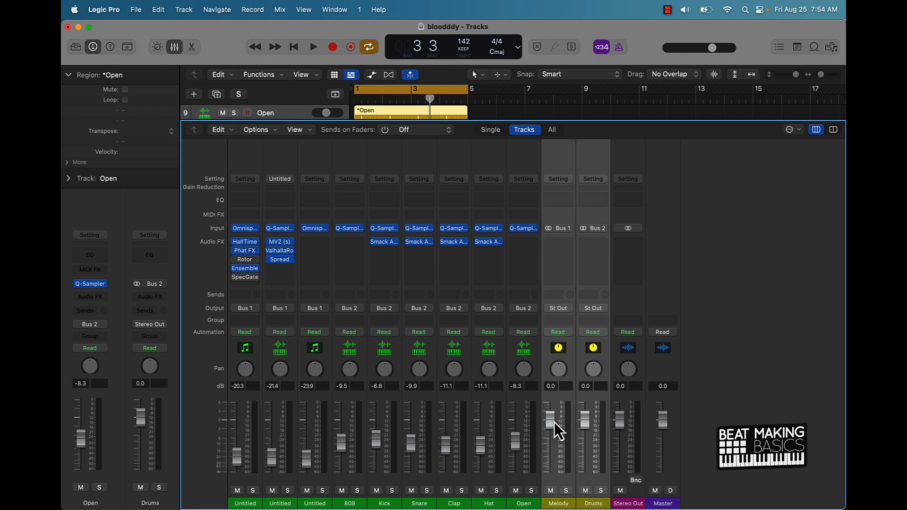
pyautogui.moveTo(554, 422); pyautogui.dragTo(550, 437)
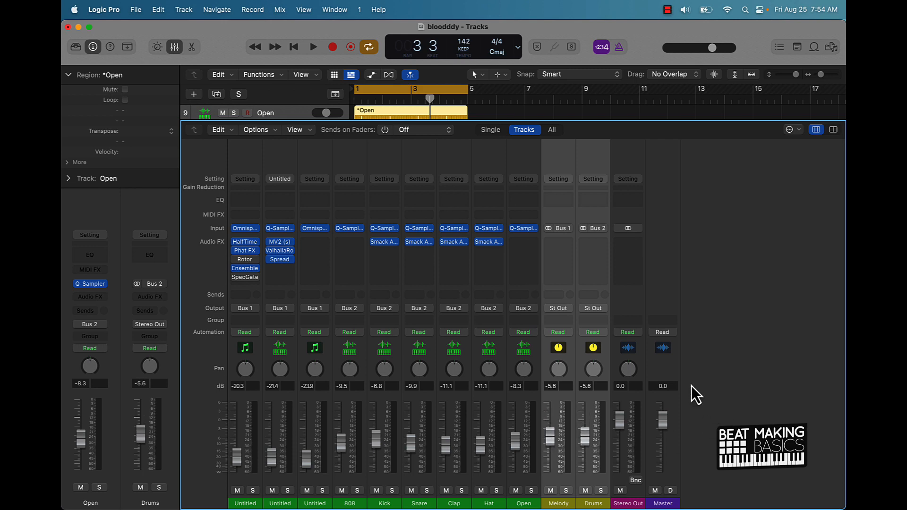
pyautogui.press('space')
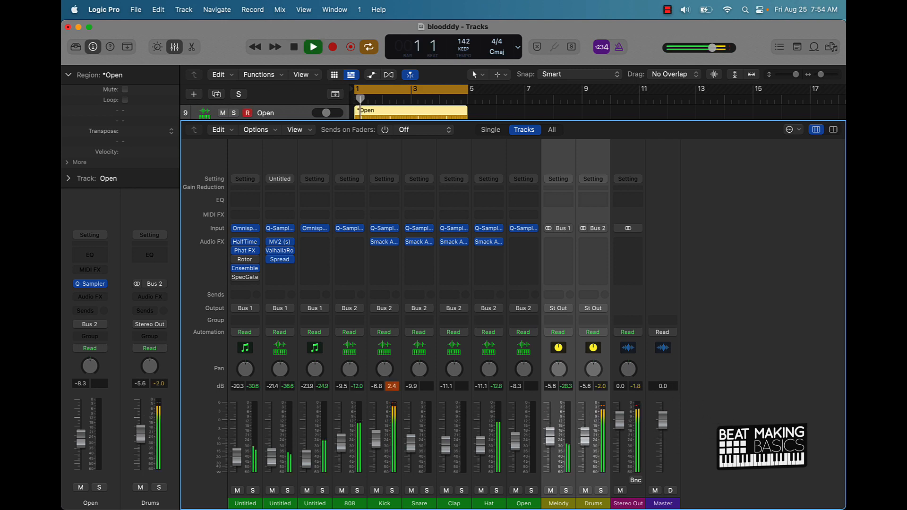
pyautogui.moveTo(586, 435); pyautogui.dragTo(585, 447)
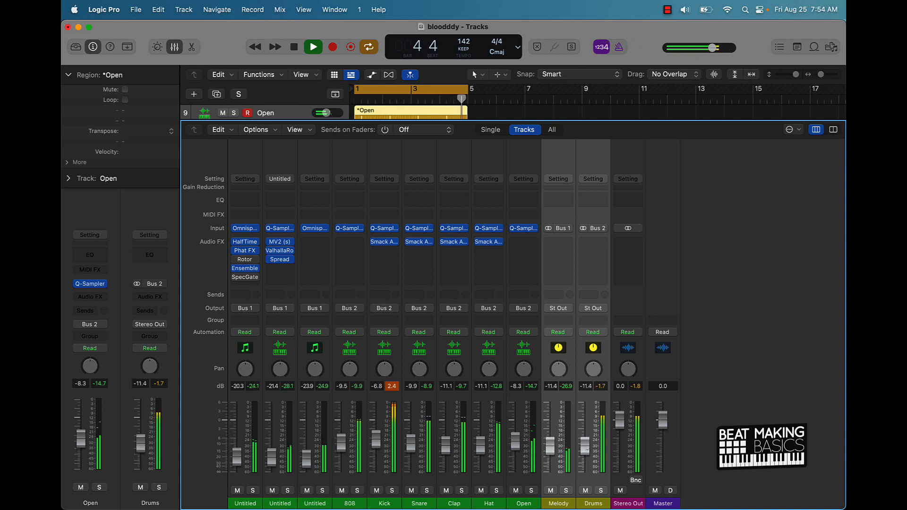
pyautogui.moveTo(586, 449); pyautogui.dragTo(586, 449)
# Set only the Drums aux fader to -8.8 dB and stop playback
pyautogui.click(563, 477)
pyautogui.click(591, 477)
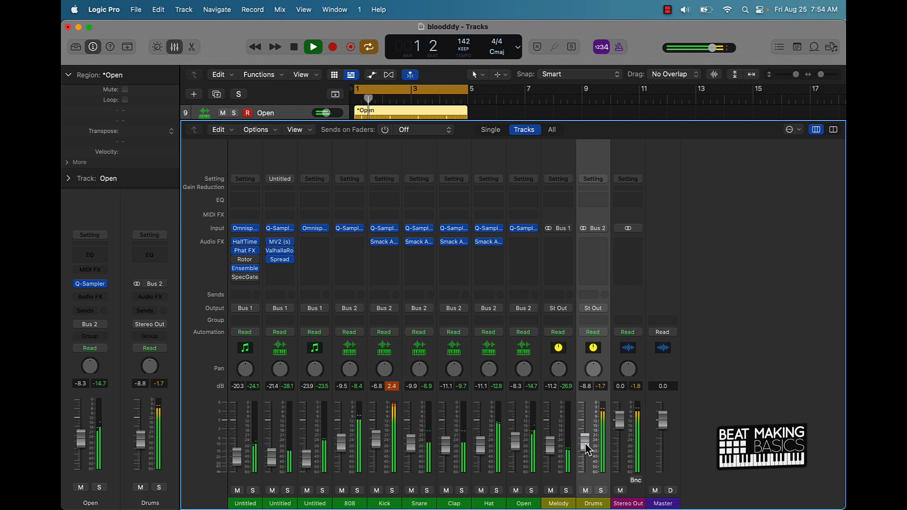
pyautogui.press('space')
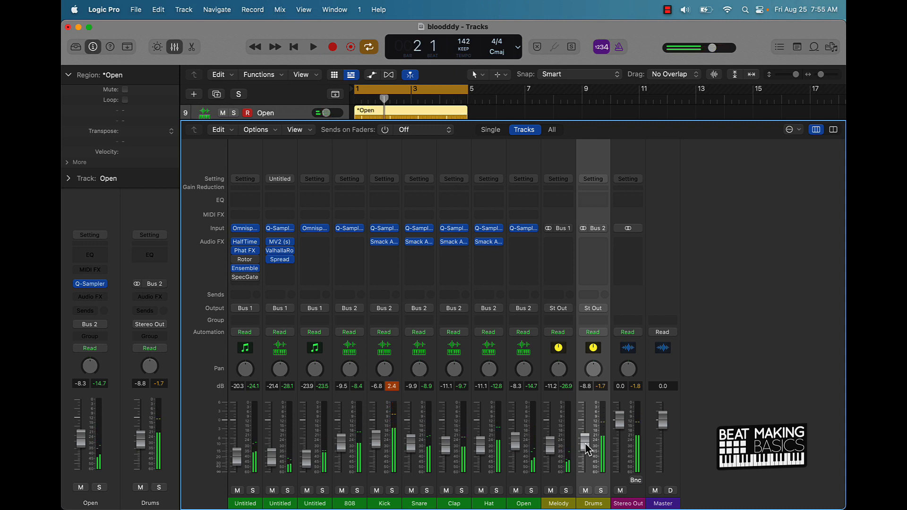
# Raise the computer's output volume by four increments
pyautogui.press('XF86AudioRaiseVolume')
pyautogui.press('XF86AudioRaiseVolume')
pyautogui.press('XF86AudioRaiseVolume')
pyautogui.press('XF86AudioRaiseVolume')
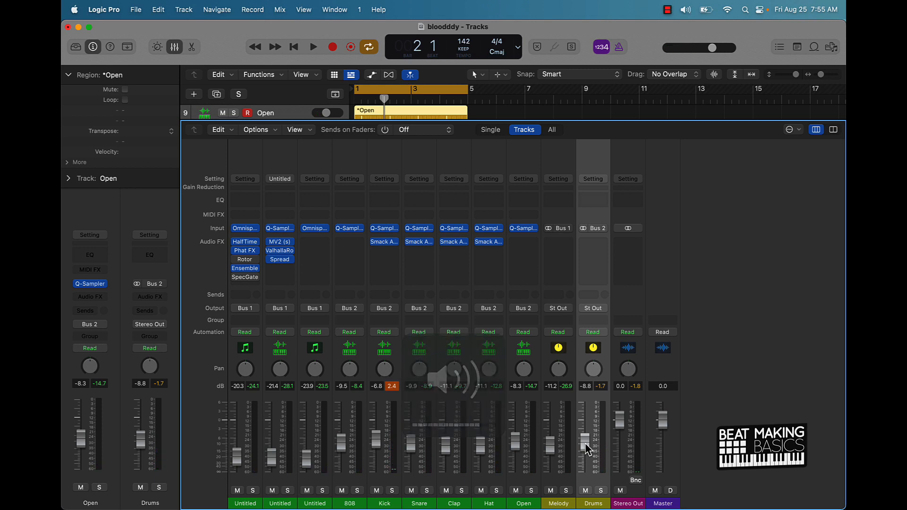
# Lower the Kick fader to -8.4 dB and the Snare fader to -10.8 dB while playing the beat
pyautogui.press('space')
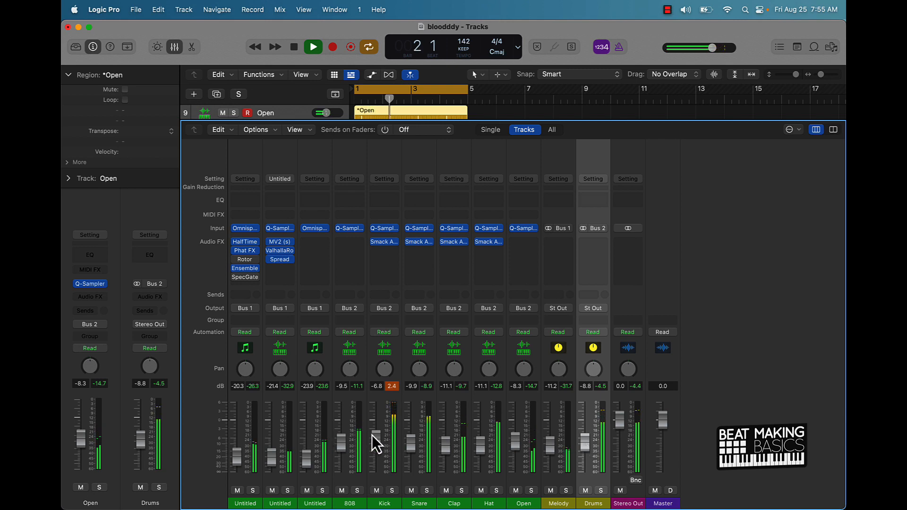
pyautogui.moveTo(376, 435); pyautogui.dragTo(412, 452)
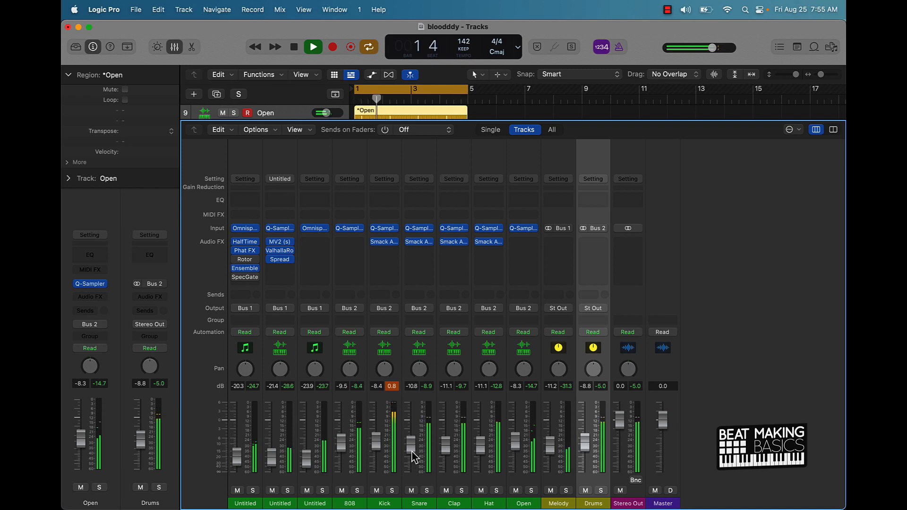
# Stop playback and insert the stereo Waves Smack Attack plug-in on the 808 channel
pyautogui.press('space')
pyautogui.click(350, 246)
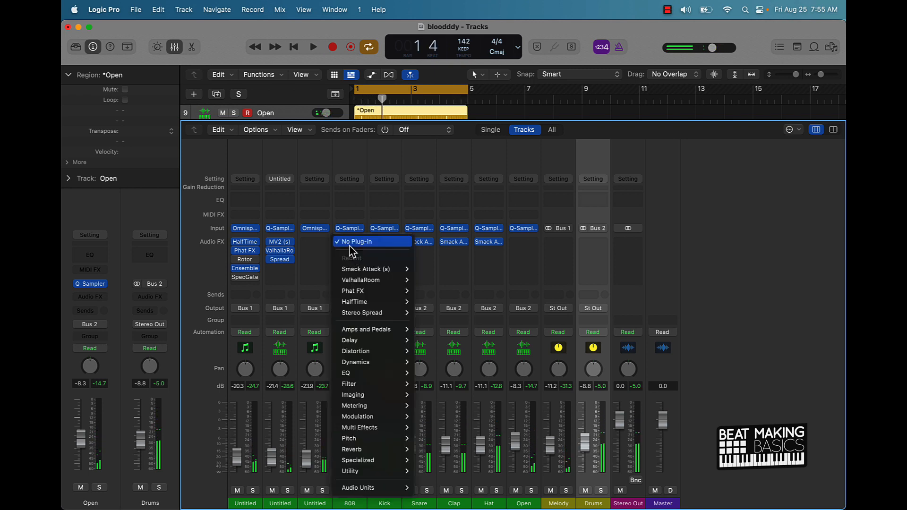
pyautogui.moveTo(390, 492)
pyautogui.moveTo(439, 488)
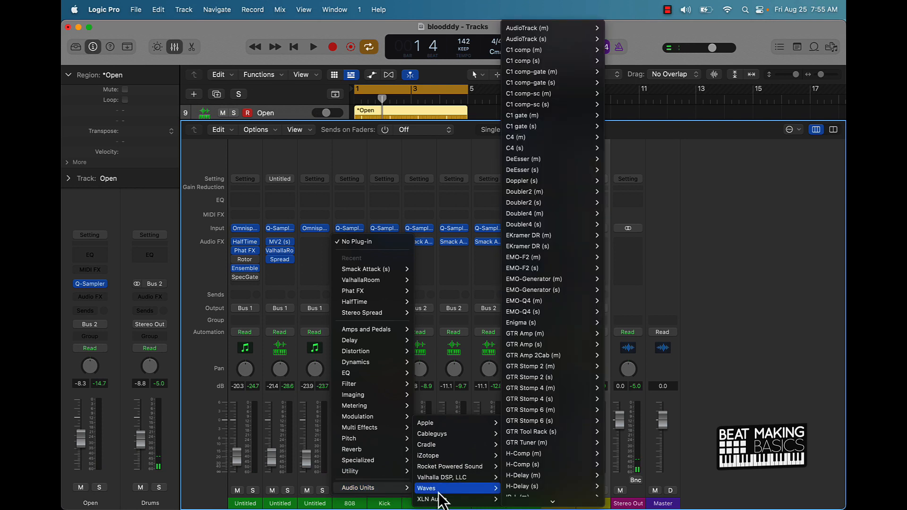
pyautogui.scroll(-10, 545, 441)
pyautogui.scroll(-4, 545, 443)
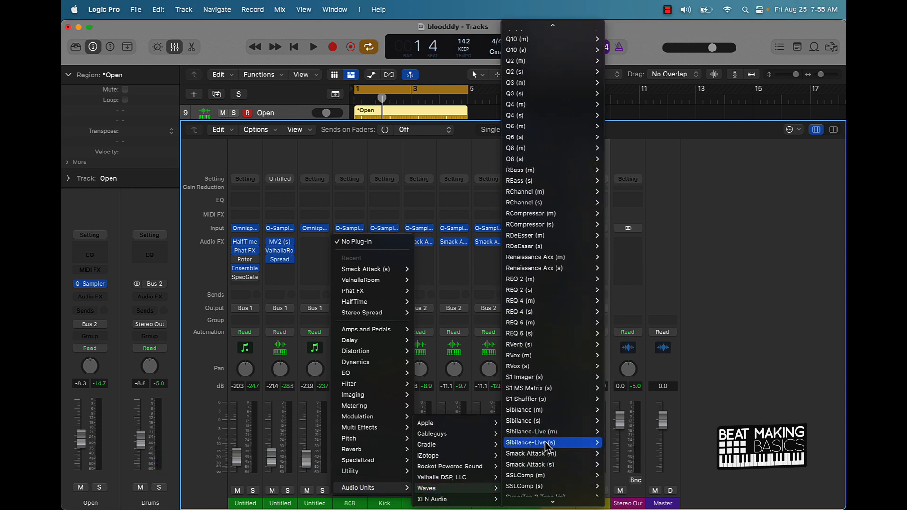
pyautogui.moveTo(564, 386)
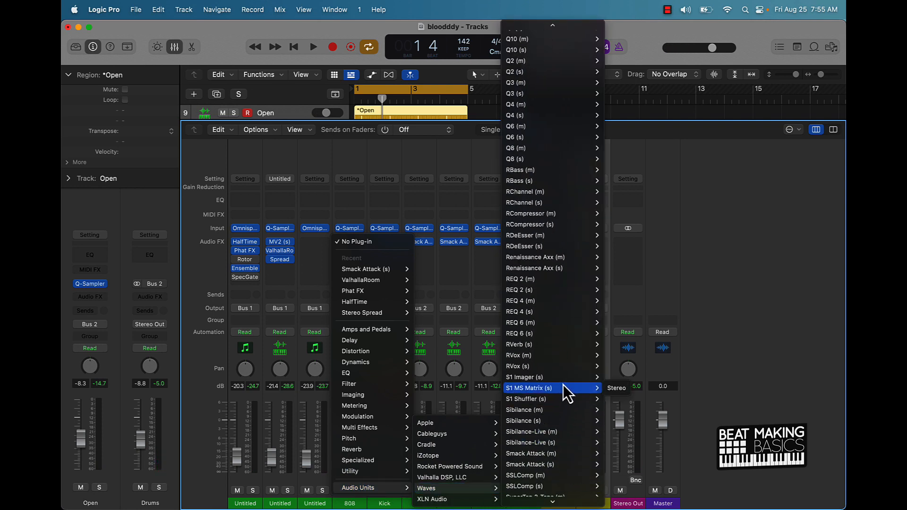
pyautogui.click(559, 464)
# While playing the beat, set the 808's Smack Attack to Attack 51 with the third attack shape and Sustain 63, and raise the Kick fader to -6.2 dB
pyautogui.press('space')
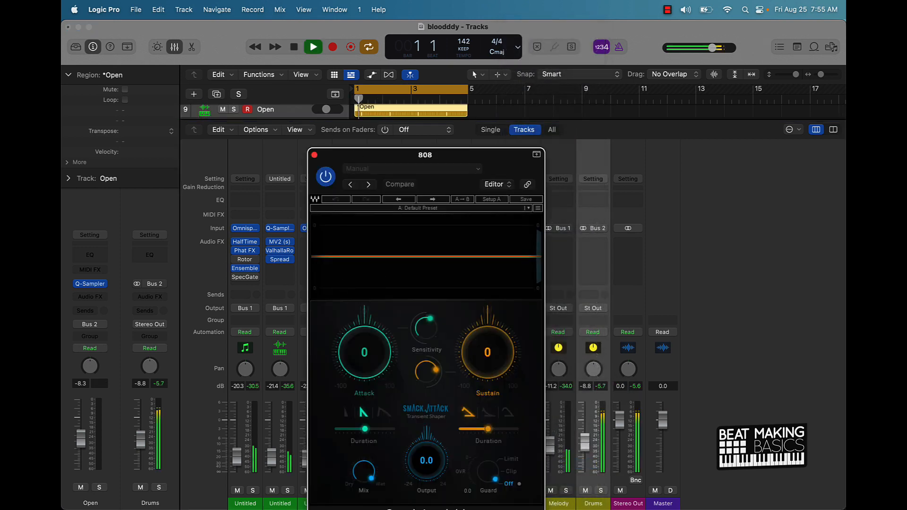
pyautogui.moveTo(385, 350)
pyautogui.mouseDown()
pyautogui.moveTo(371, 304)
pyautogui.moveTo(381, 341)
pyautogui.mouseUp()
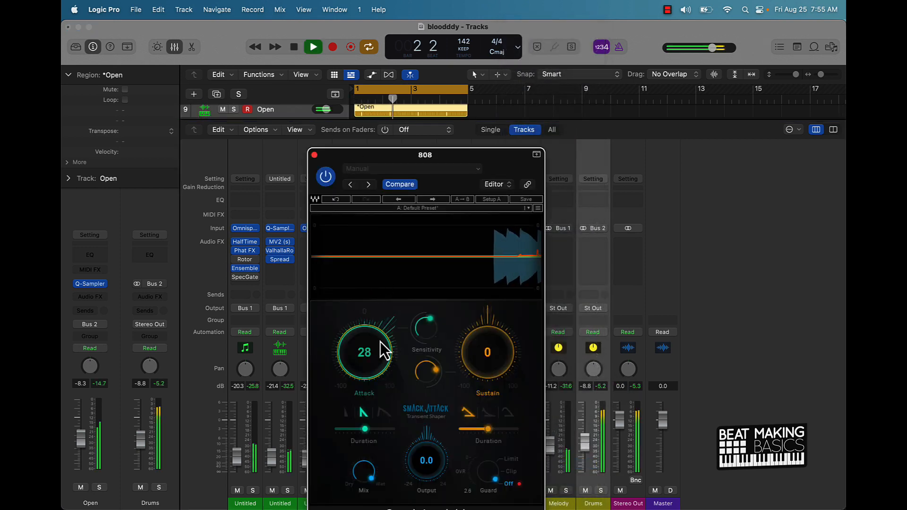
pyautogui.moveTo(497, 166); pyautogui.dragTo(633, 36)
pyautogui.moveTo(633, 213); pyautogui.dragTo(603, 129)
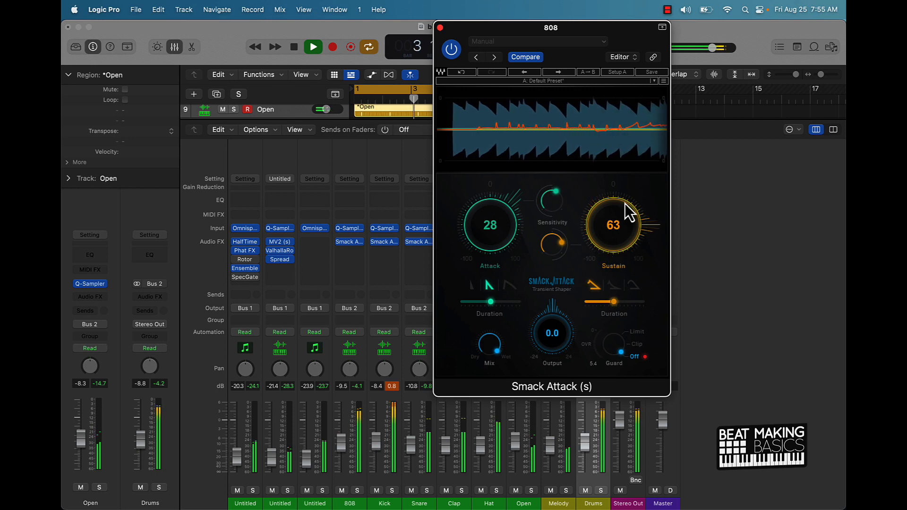
pyautogui.moveTo(507, 239); pyautogui.dragTo(472, 197)
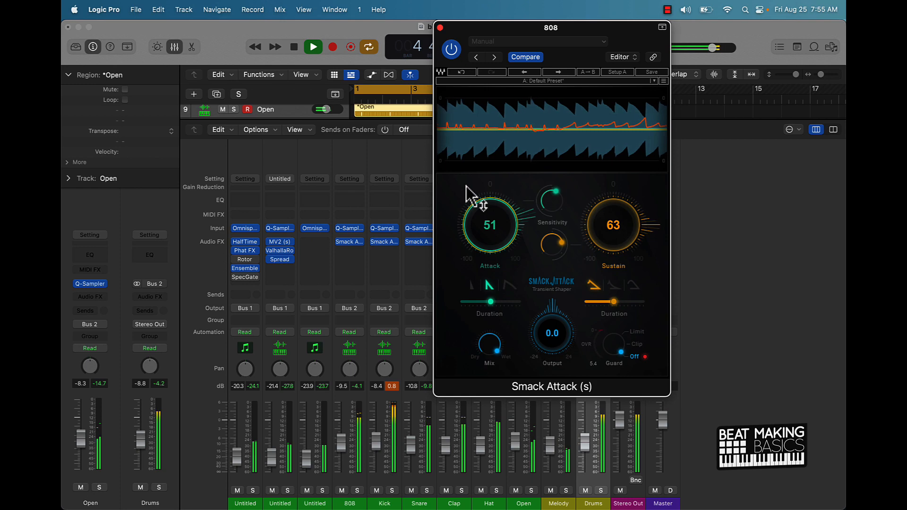
pyautogui.click(507, 288)
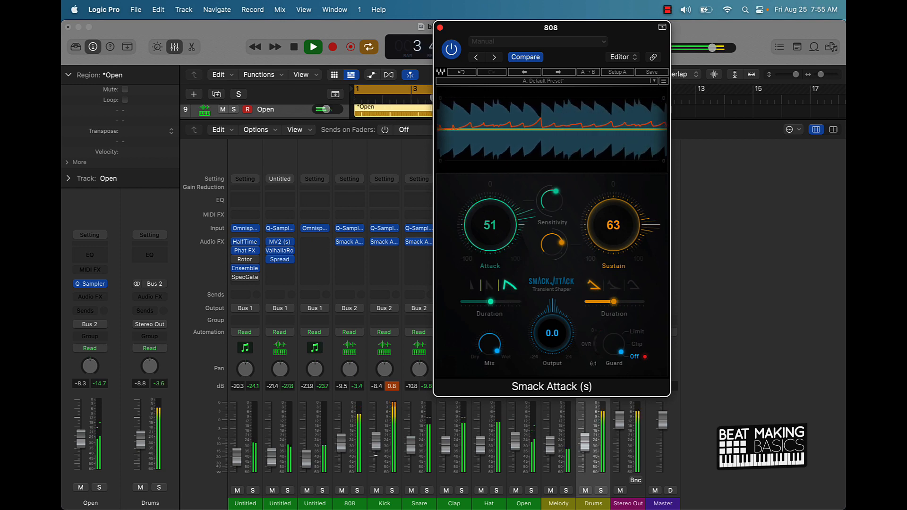
pyautogui.moveTo(375, 446); pyautogui.dragTo(375, 445)
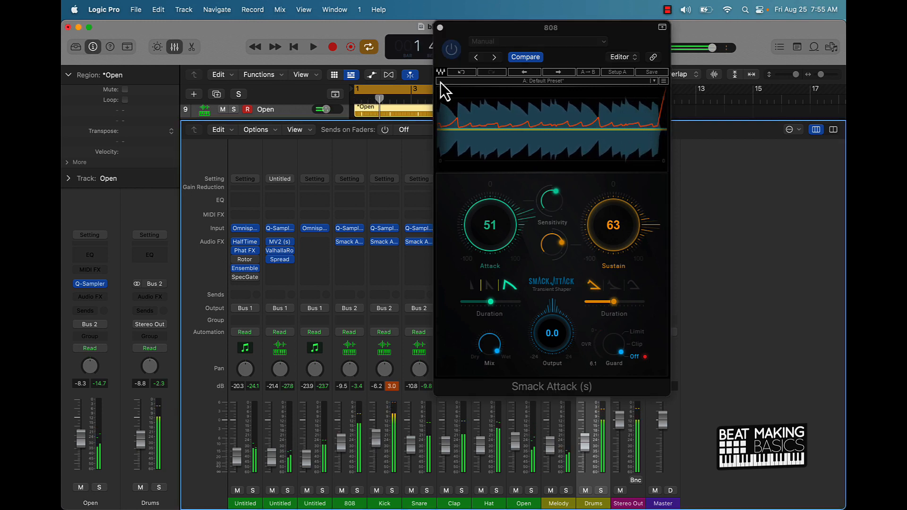
# Compare the 808 with Smack Attack bypassed and enabled during playback, leaving it enabled, and close the plug-in window
pyautogui.click(452, 53)
pyautogui.press('space')
pyautogui.click(453, 51)
pyautogui.press('space')
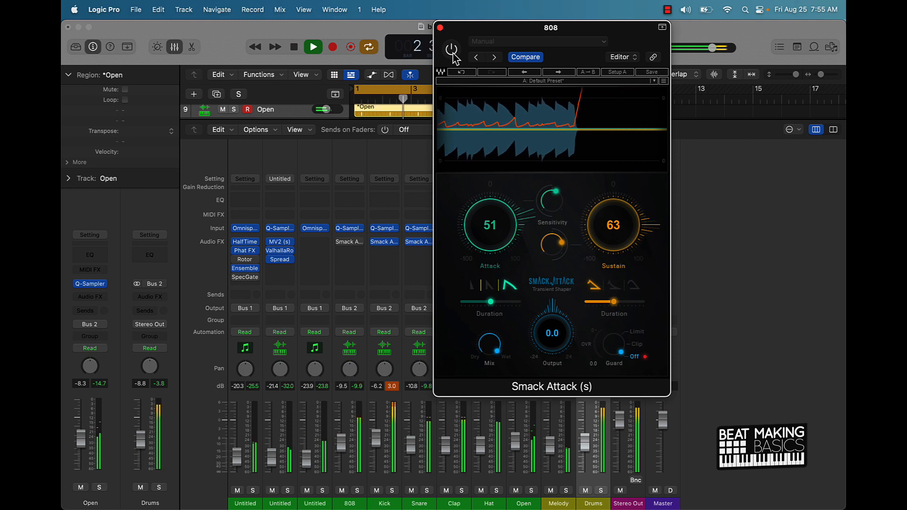
pyautogui.click(452, 50)
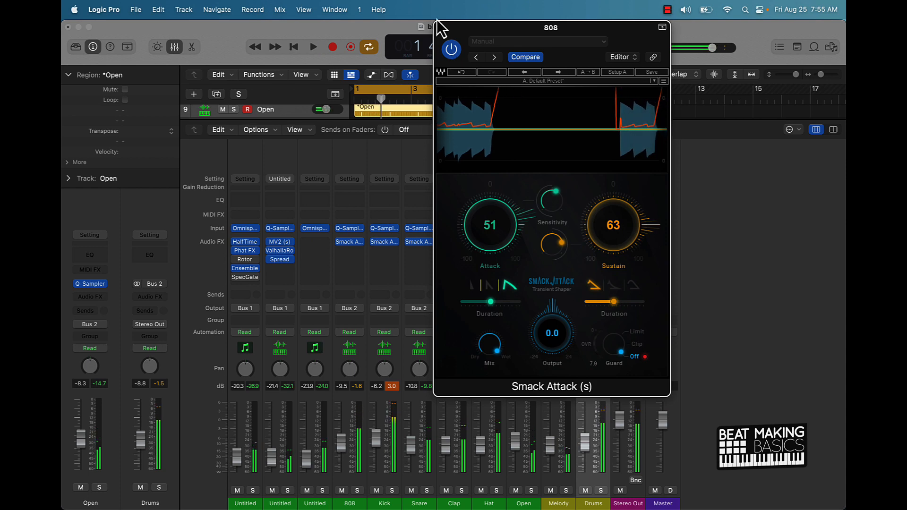
pyautogui.press('space')
pyautogui.click(440, 28)
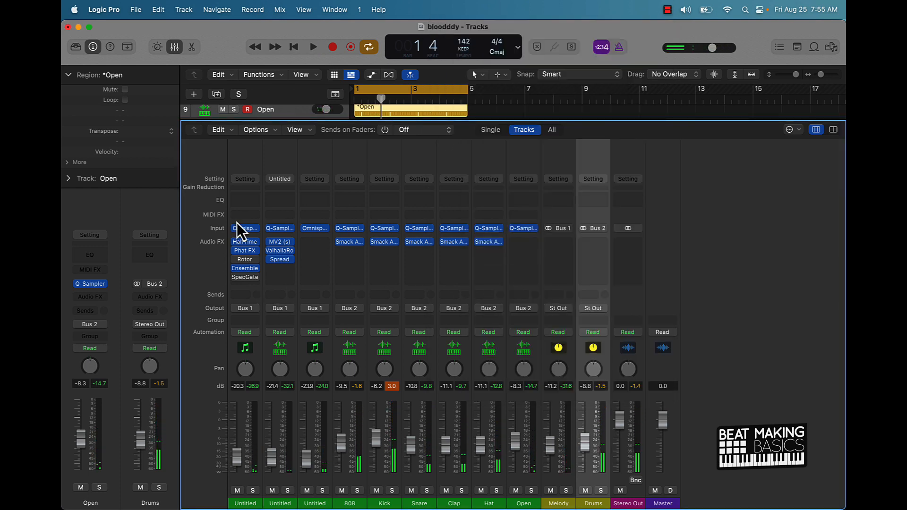
# Reset the mixer's peak level readings, hide the mixer and deselect all regions in the arrangement
pyautogui.click(392, 387)
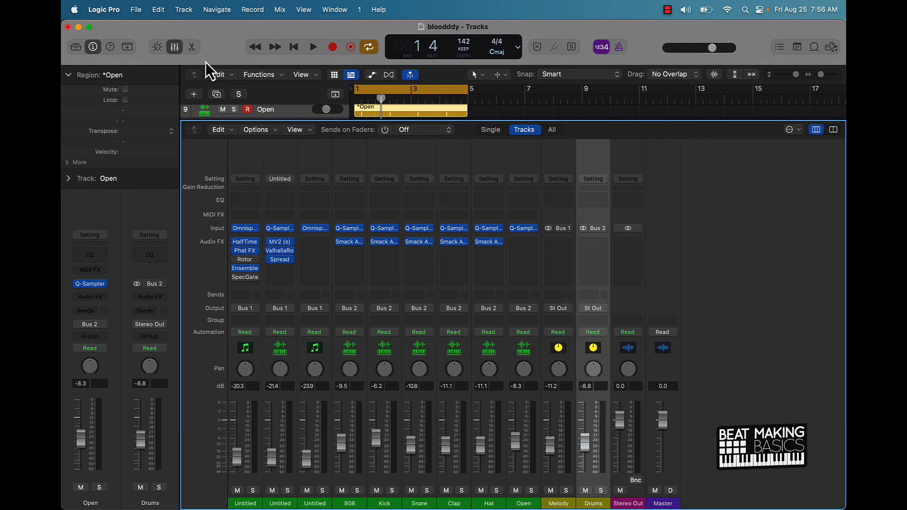
pyautogui.click(174, 46)
pyautogui.click(441, 294)
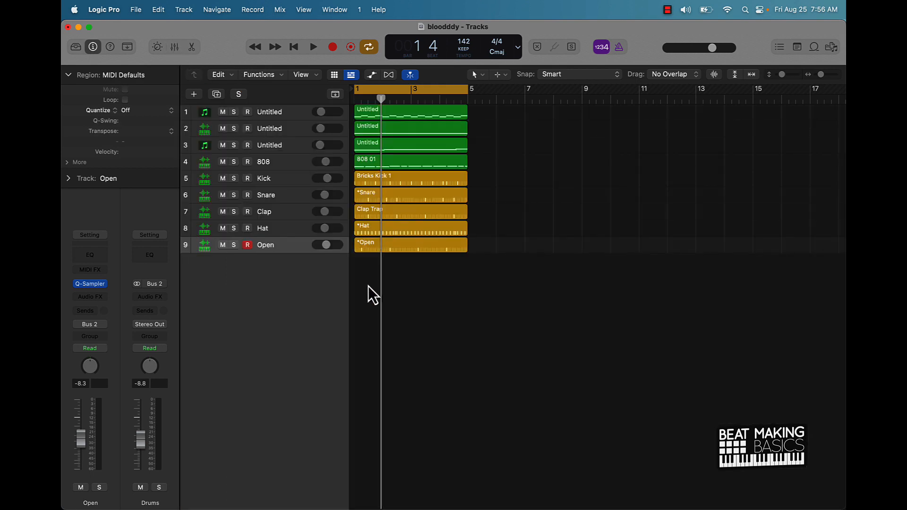